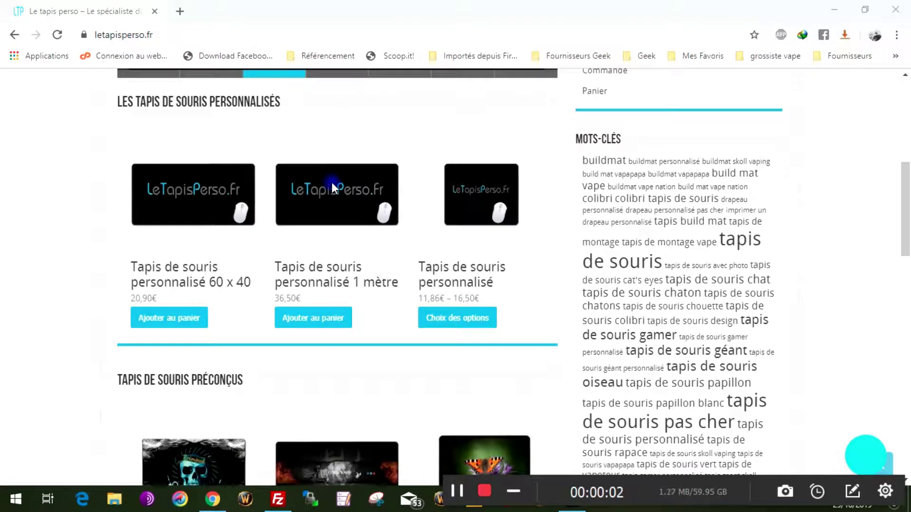
Open the product page for the "Tapis de souris personnalisé géant" from the giant mouse pad category.
scroll(332, 182, "up", 8)
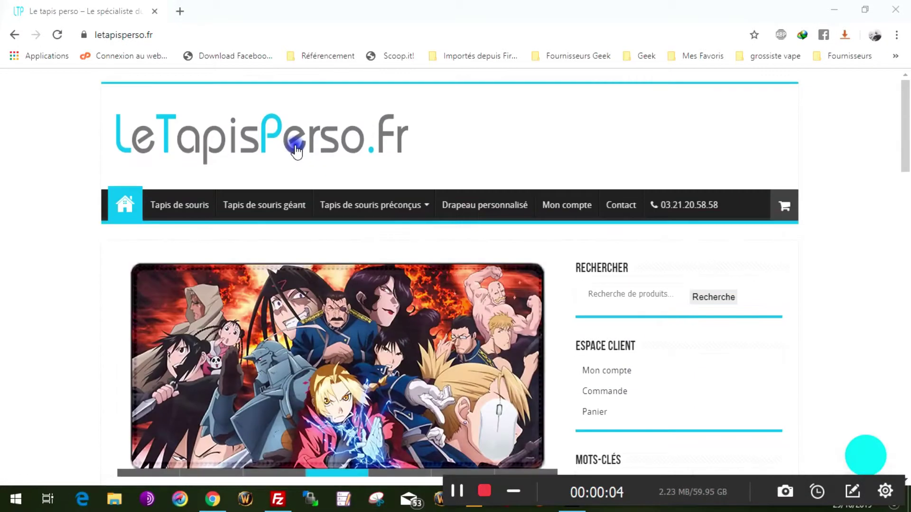
left_click(275, 209)
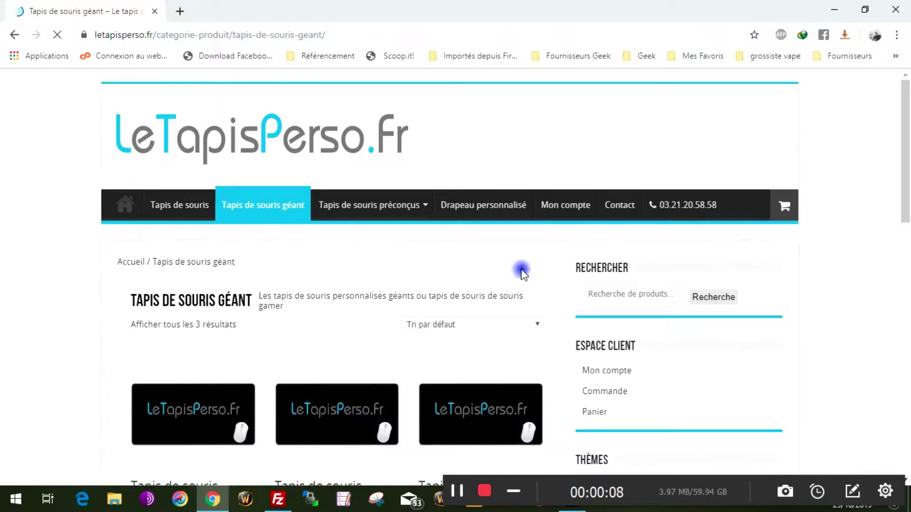
scroll(520, 271, "down", 5)
left_click(473, 284)
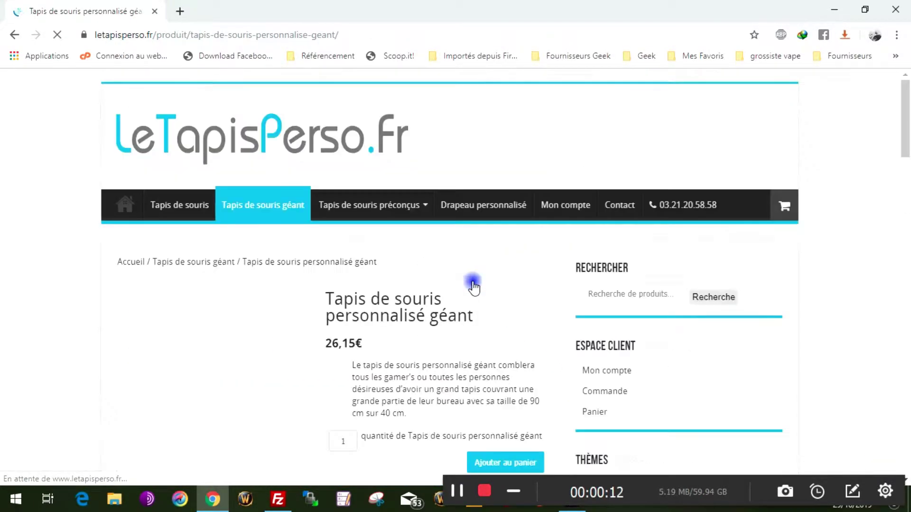
scroll(474, 287, "down", 1)
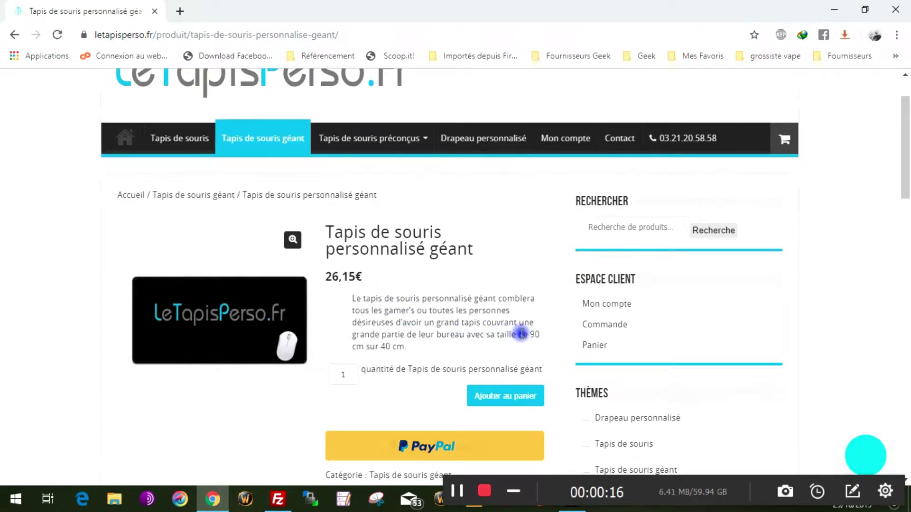
Read the giant mouse pad's size and the image dimensions and resolution required in its product description.
left_click_drag(526, 335, 534, 348)
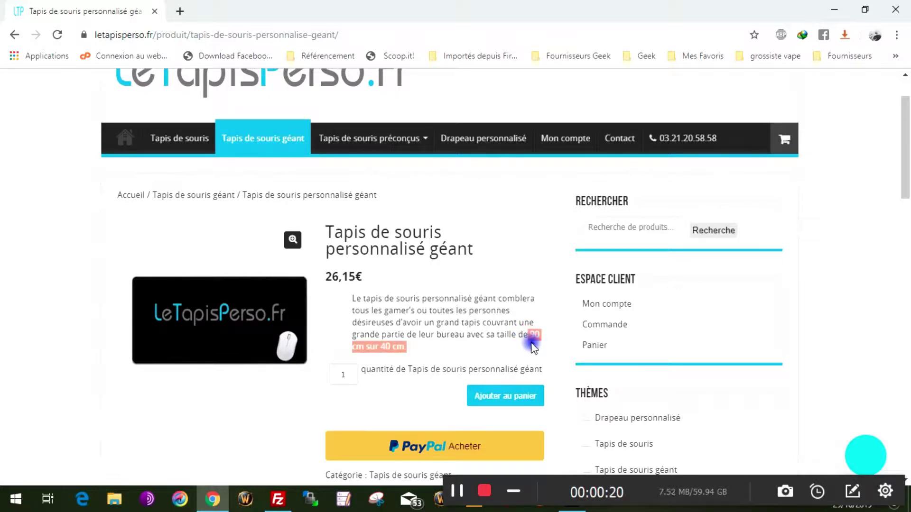
left_click(533, 347)
scroll(533, 342, "down", 8)
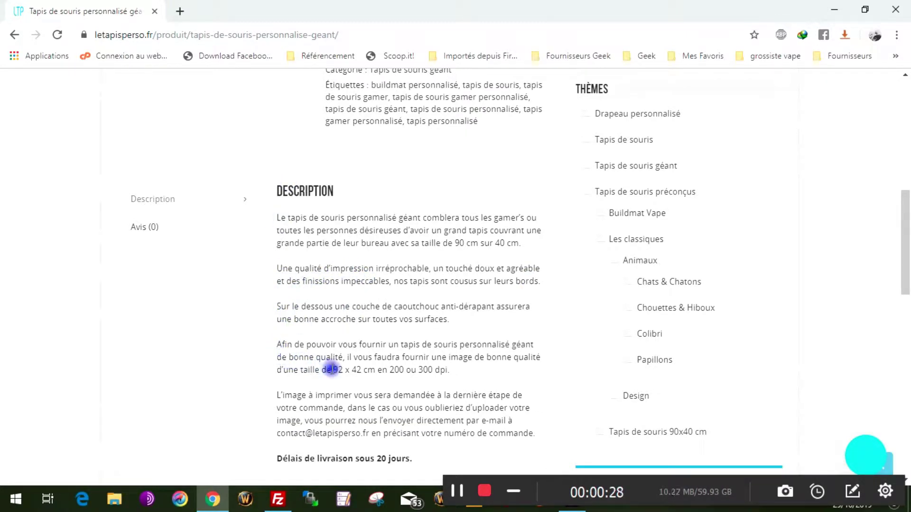
left_click(335, 370)
left_click_drag(335, 369, 448, 370)
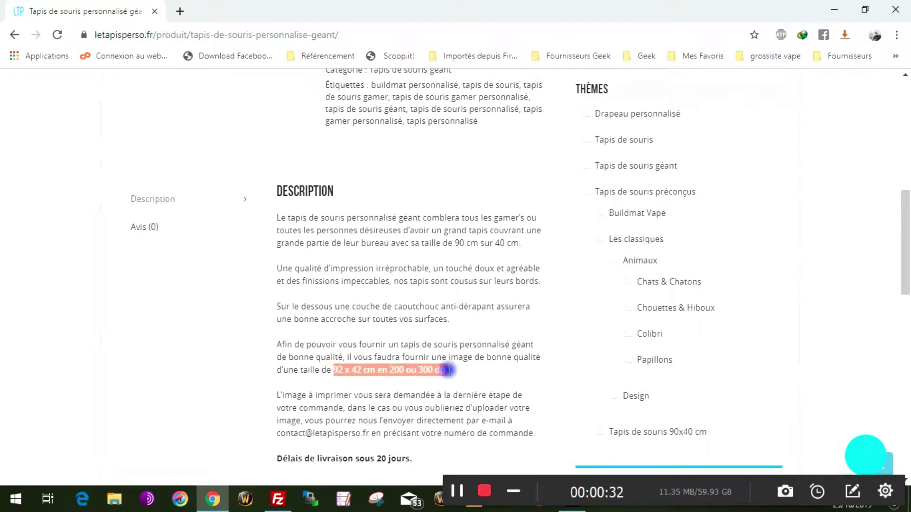
left_click(449, 371)
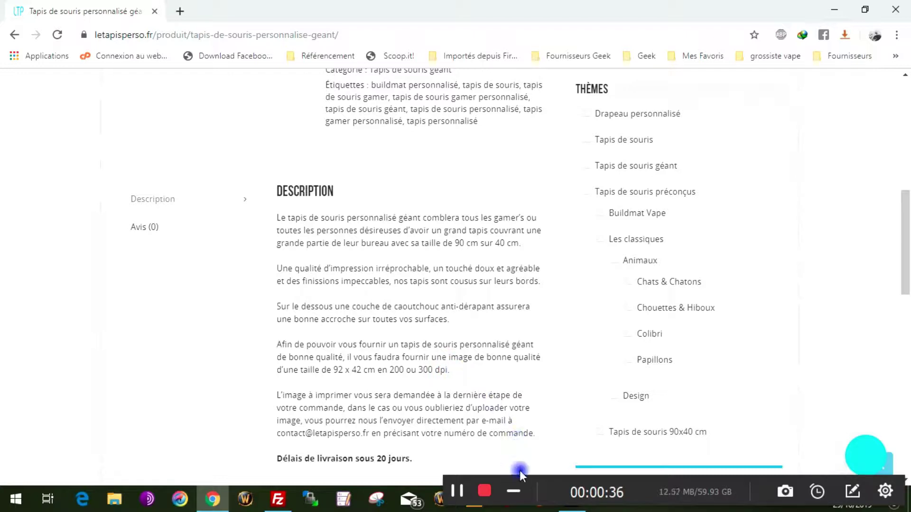
Switch to PhotoFiltre and start a new image with its dimensions expressed in cm.
left_click(513, 492)
left_click(572, 499)
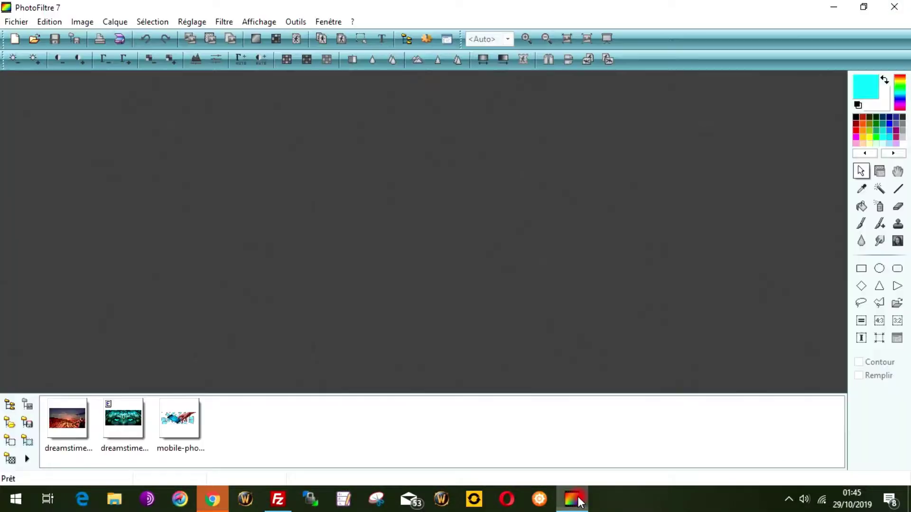
left_click(16, 23)
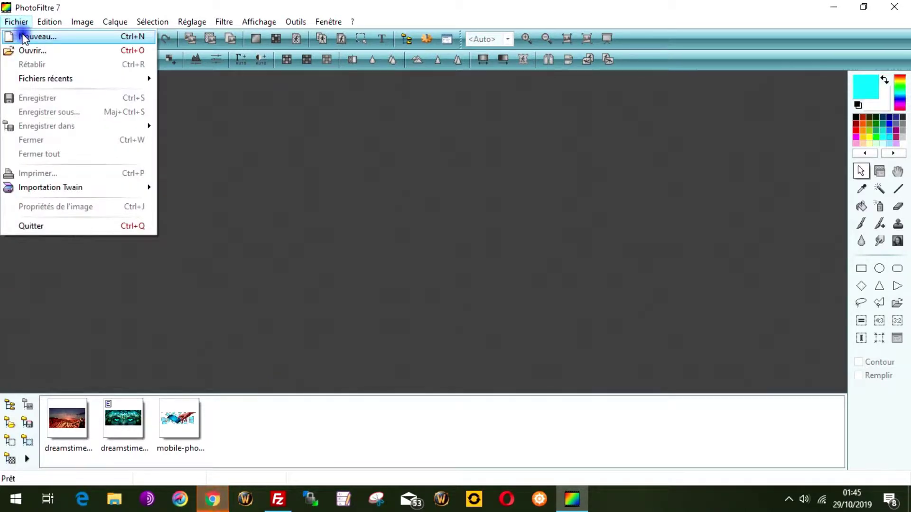
left_click(21, 36)
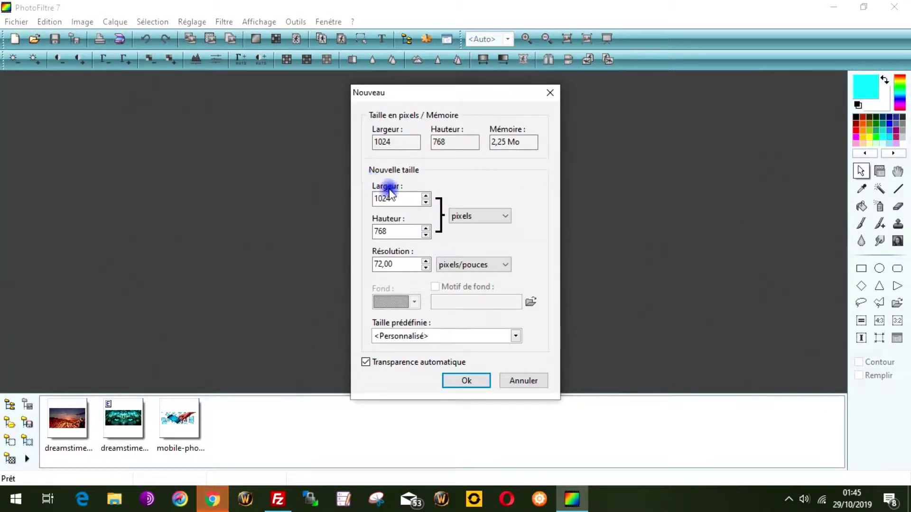
left_click(489, 219)
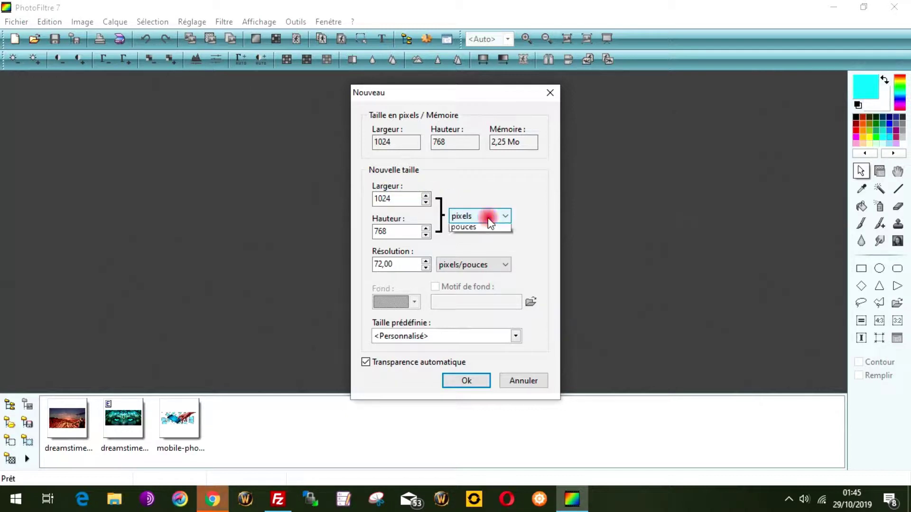
left_click(470, 240)
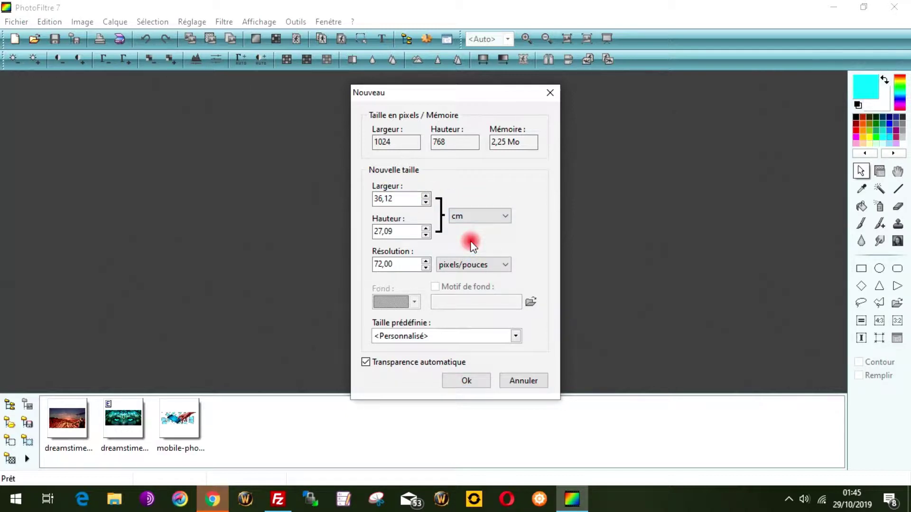
Set the new image to 92 cm wide and 42 cm high at a resolution of 200 pixels per inch.
left_click_drag(389, 198, 342, 201)
type("92")
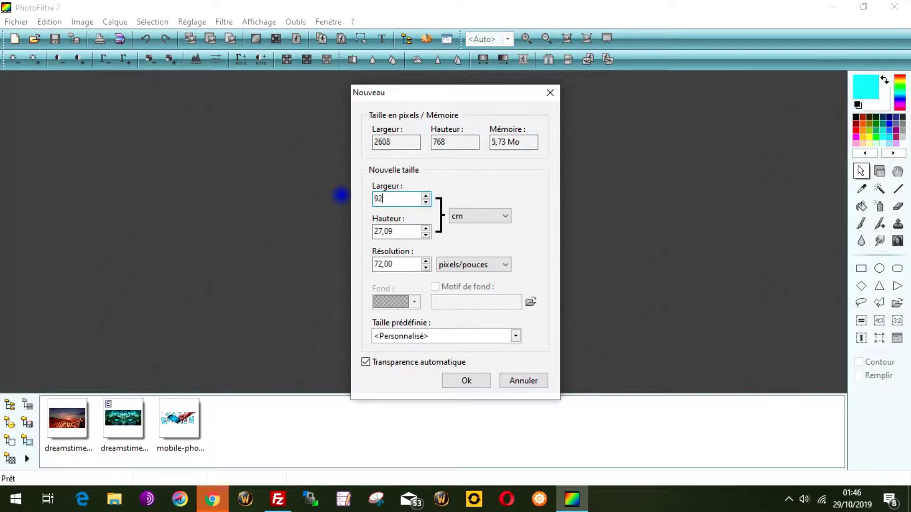
left_click_drag(396, 231, 350, 231)
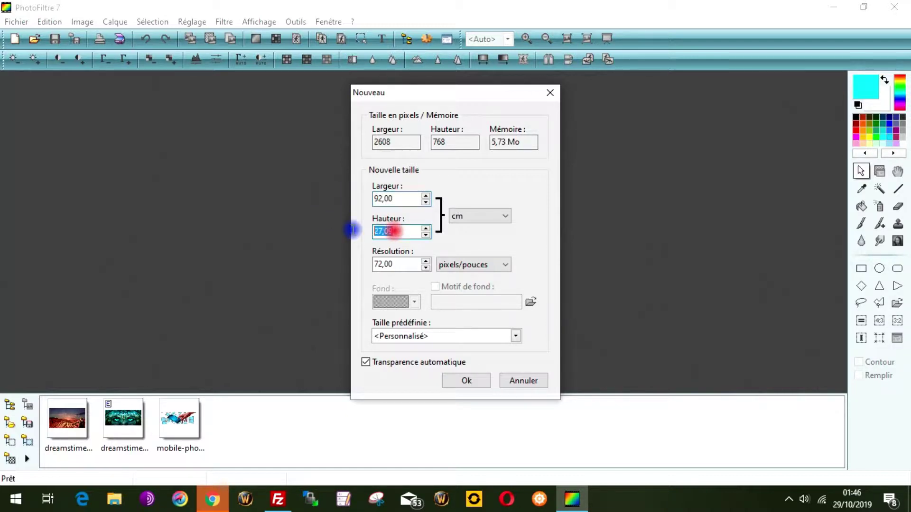
type("42")
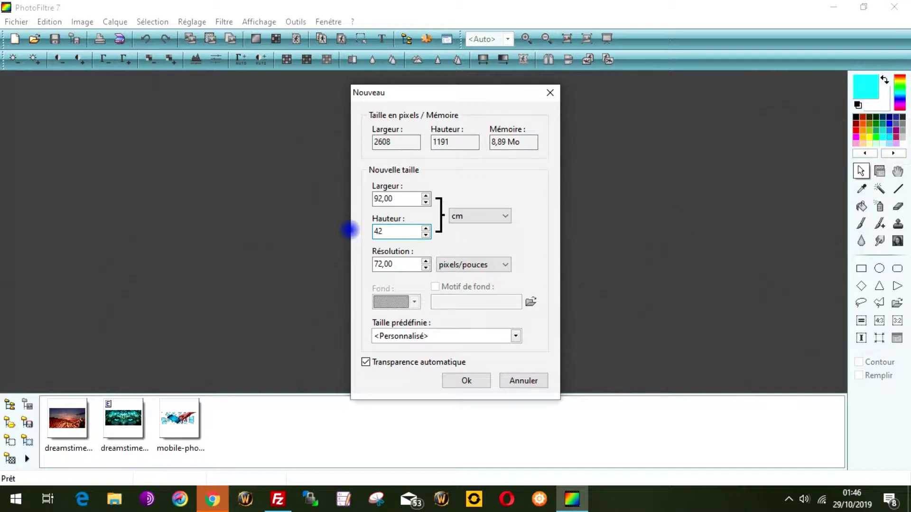
left_click_drag(401, 265, 346, 266)
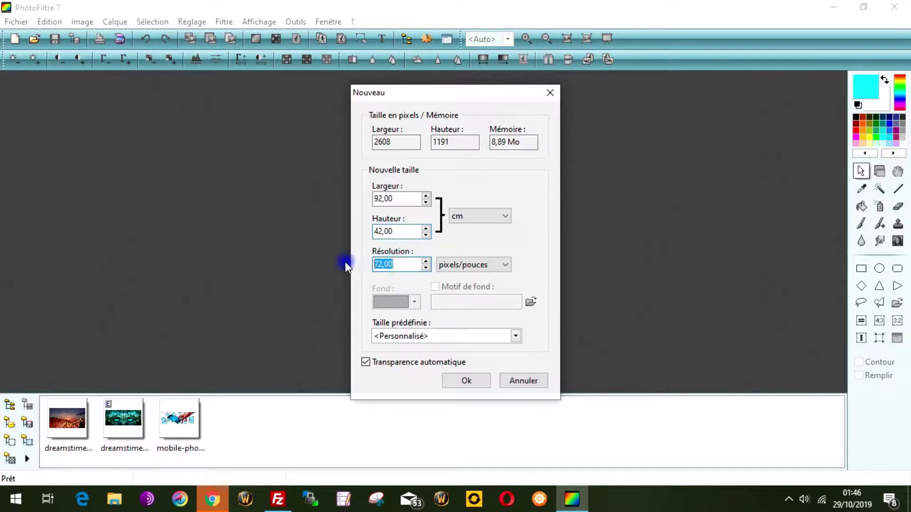
type("200")
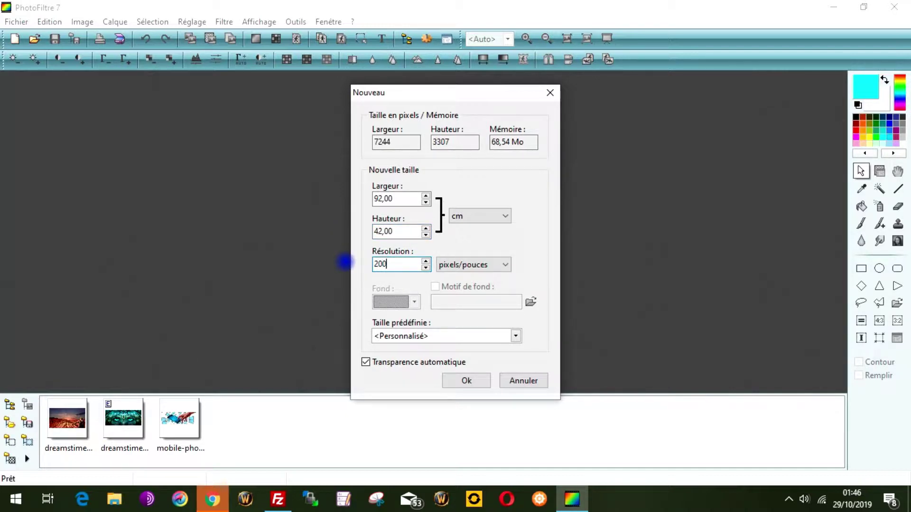
left_click(365, 362)
left_click(395, 301)
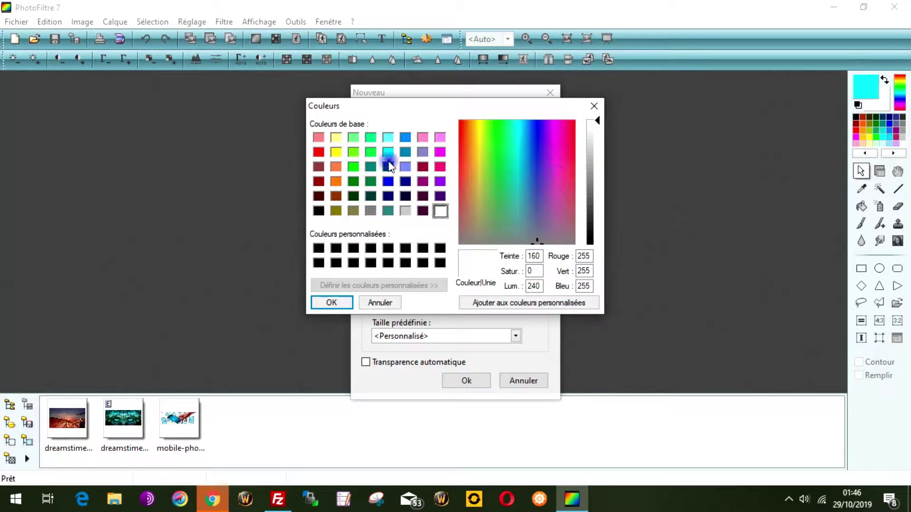
left_click(378, 302)
left_click(366, 362)
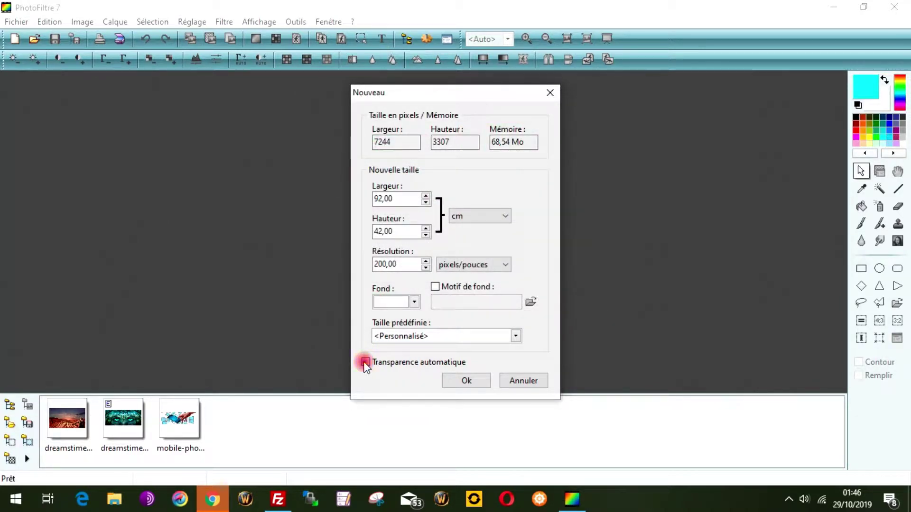
left_click(382, 304)
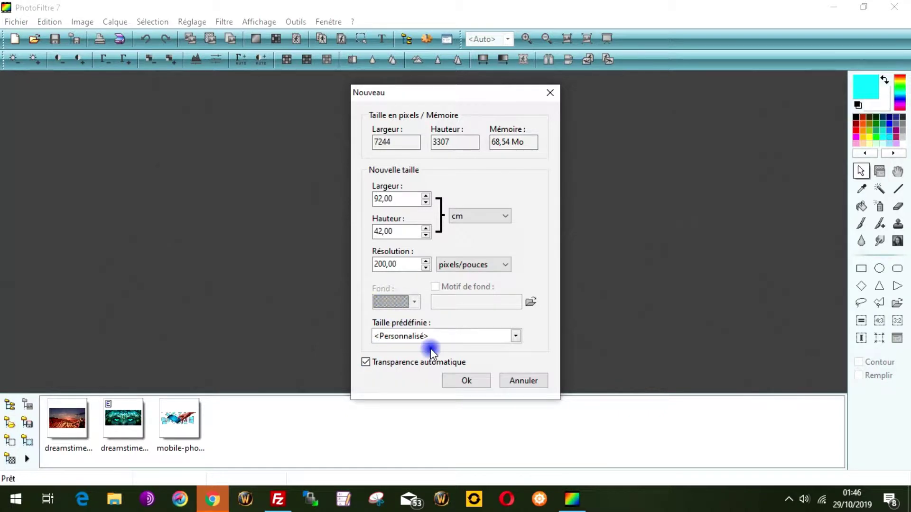
Create the image with automatic transparency and open the sunset desert road picture in it as a new layer.
left_click(473, 384)
left_click(400, 363)
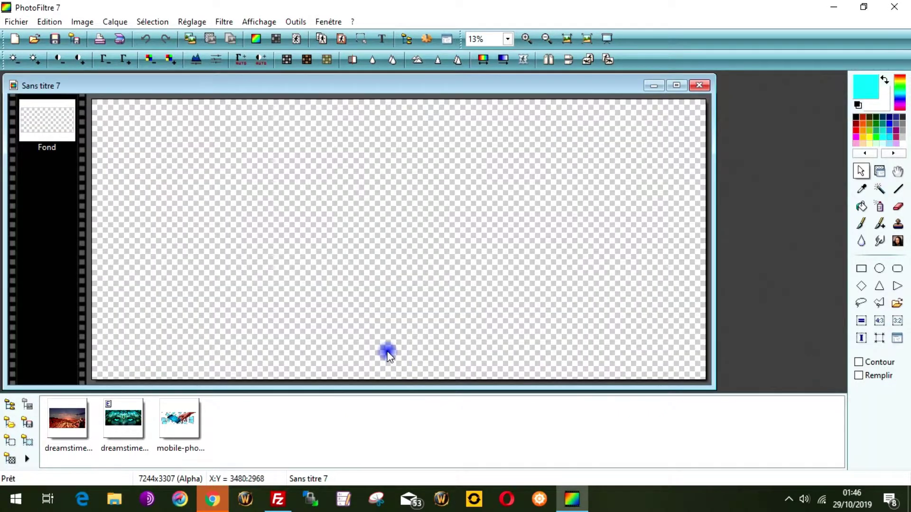
left_click(115, 22)
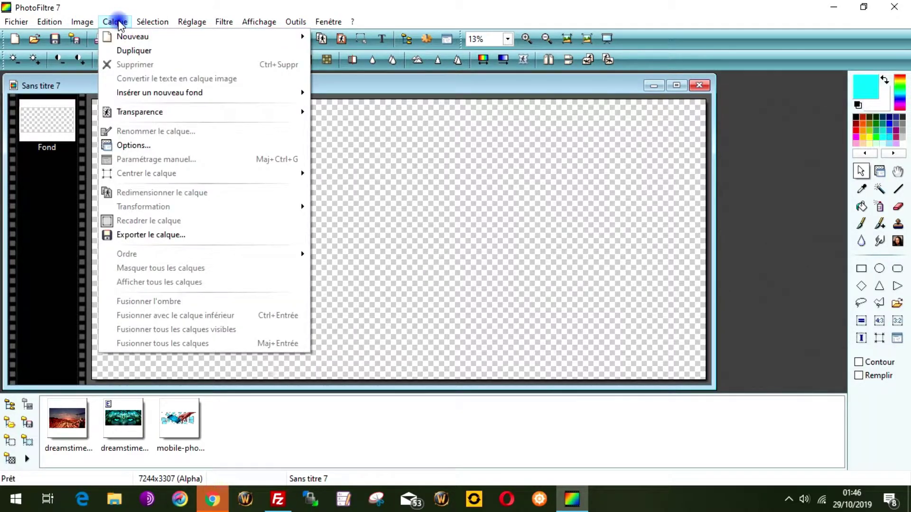
mouse_move(161, 36)
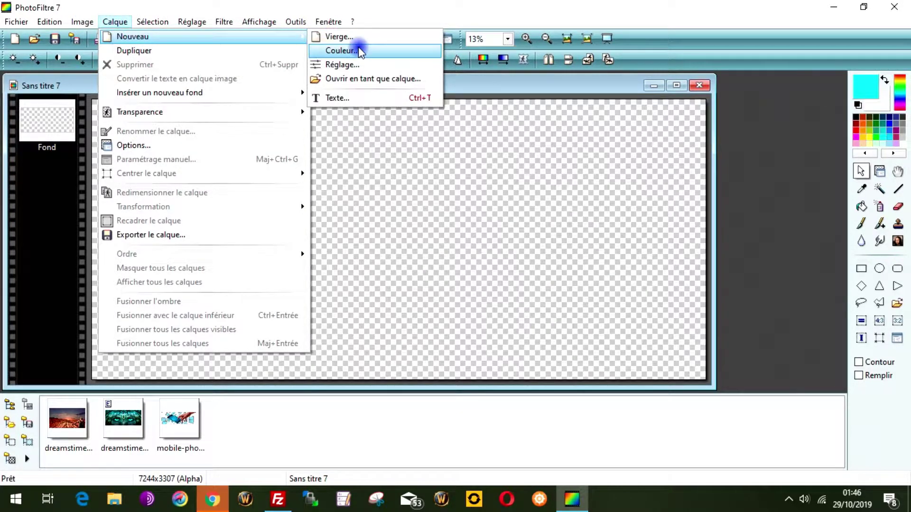
left_click(371, 79)
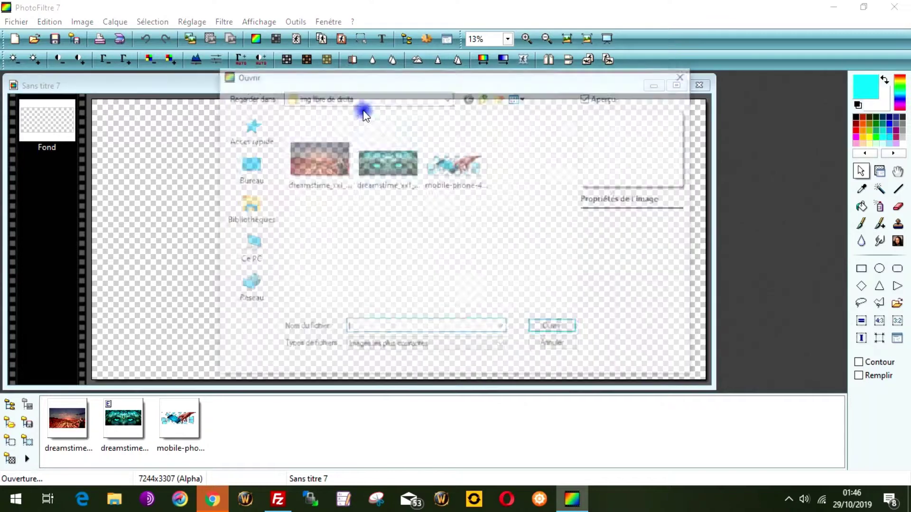
double_click(320, 160)
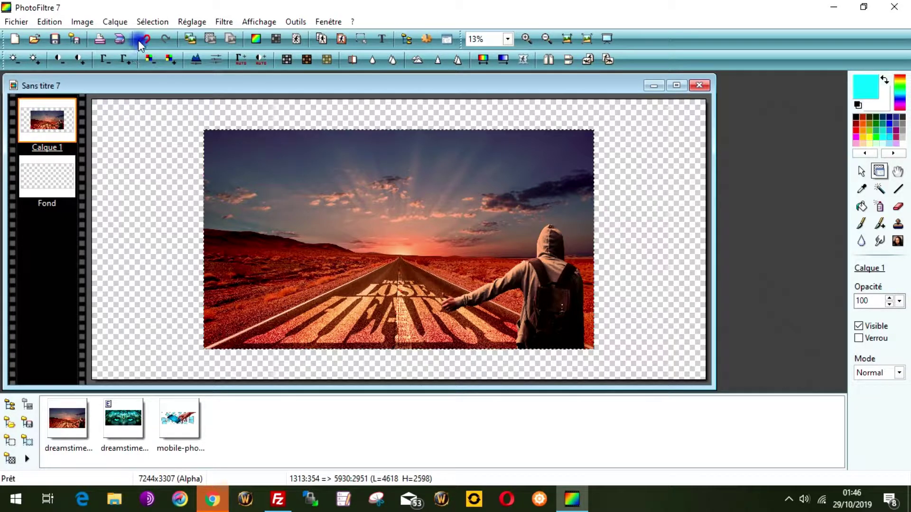
Select the desert road picture's layer, try a vertical flip on it and undo the flip.
left_click(147, 21)
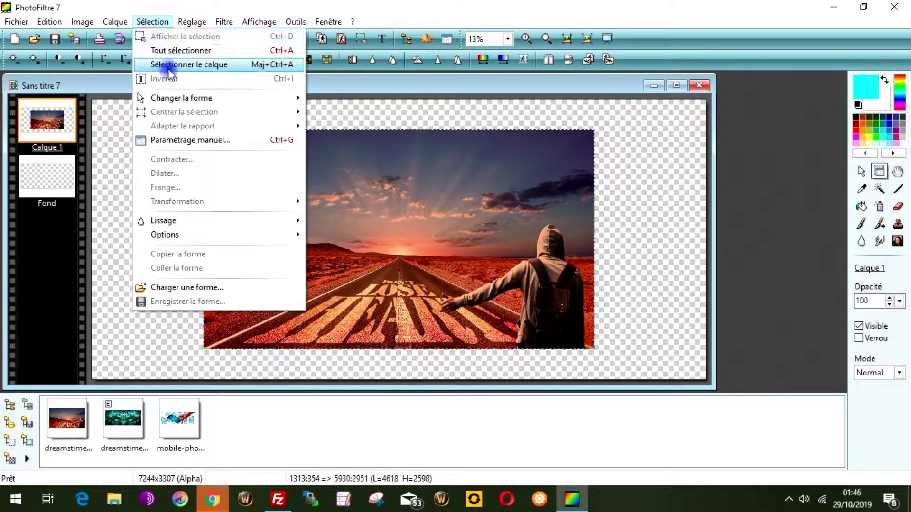
left_click(260, 70)
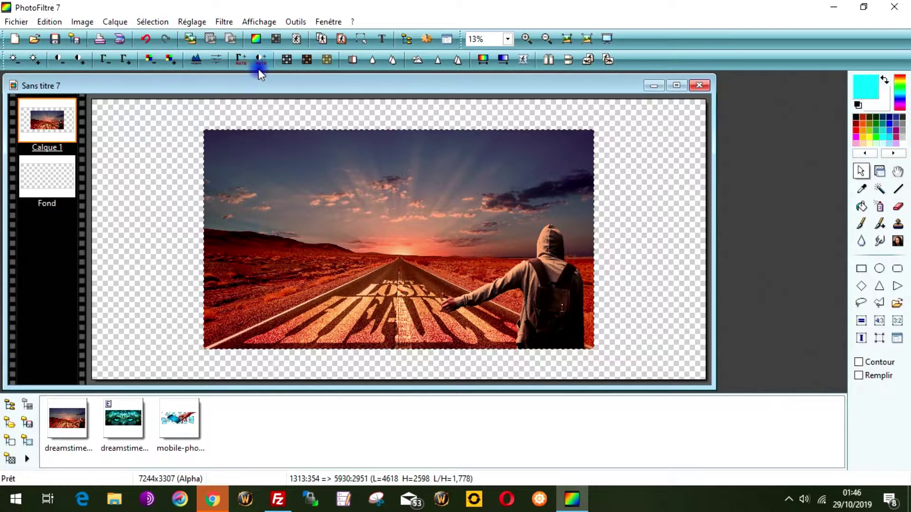
left_click(116, 22)
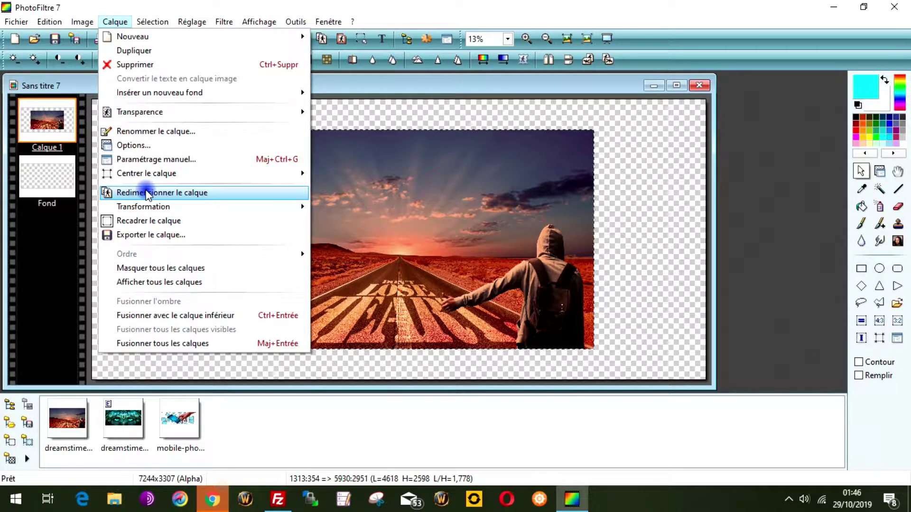
mouse_move(147, 207)
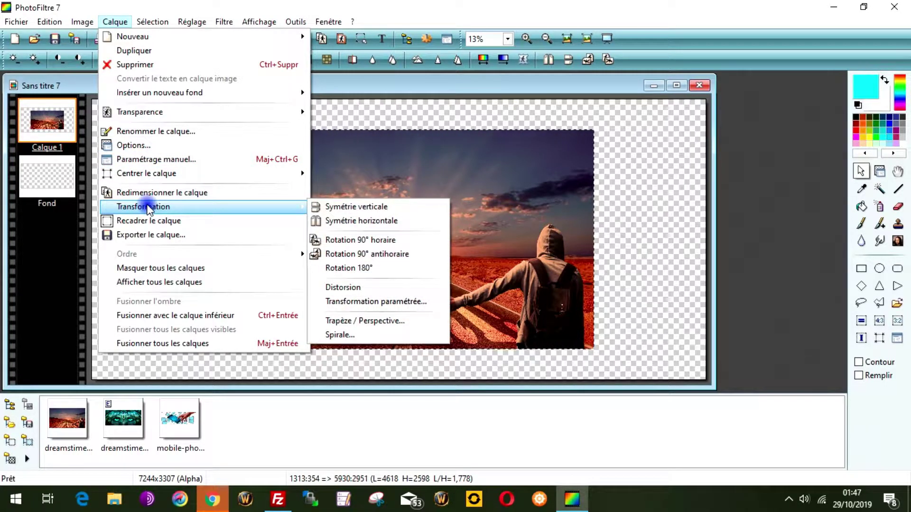
left_click(371, 212)
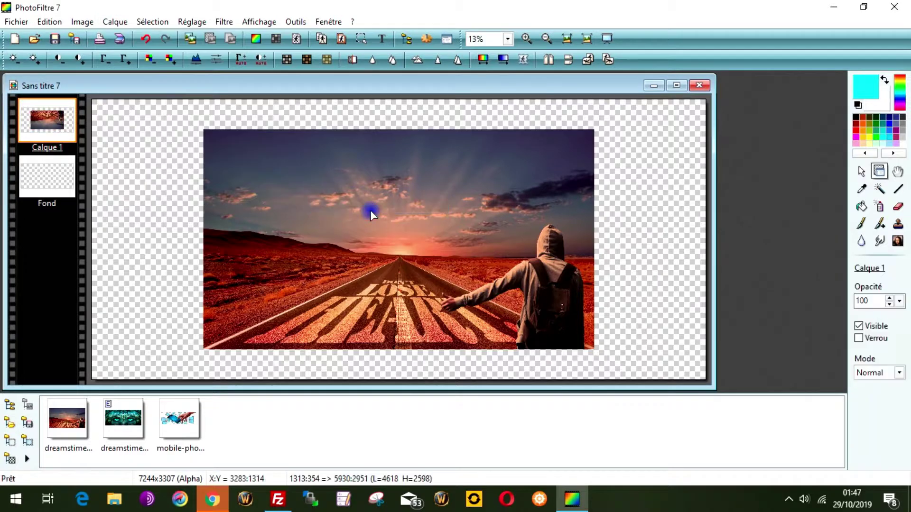
left_click(146, 39)
Try a horizontal flip on the desert road picture's layer and undo it.
left_click(117, 22)
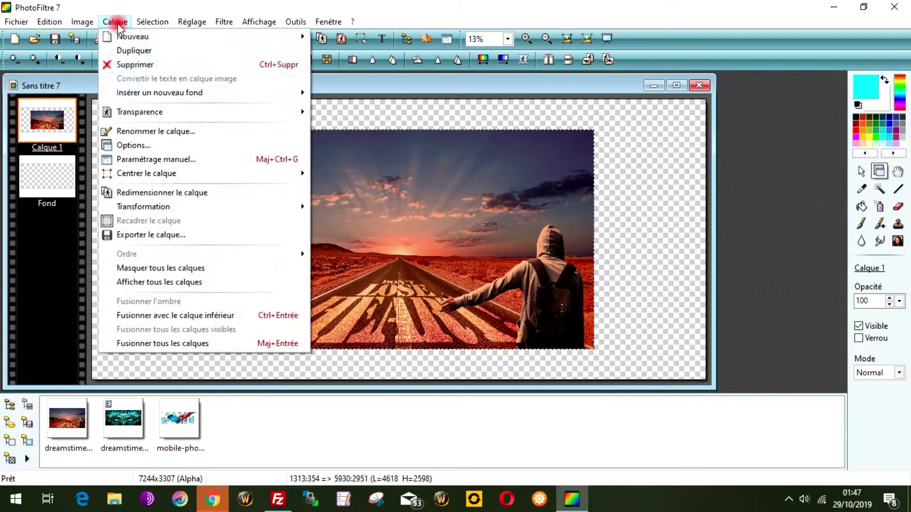
mouse_move(157, 206)
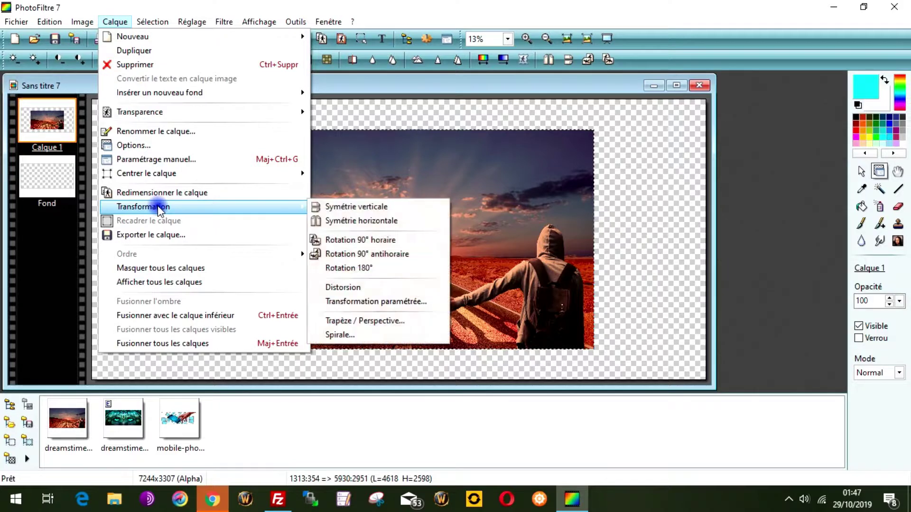
left_click(373, 221)
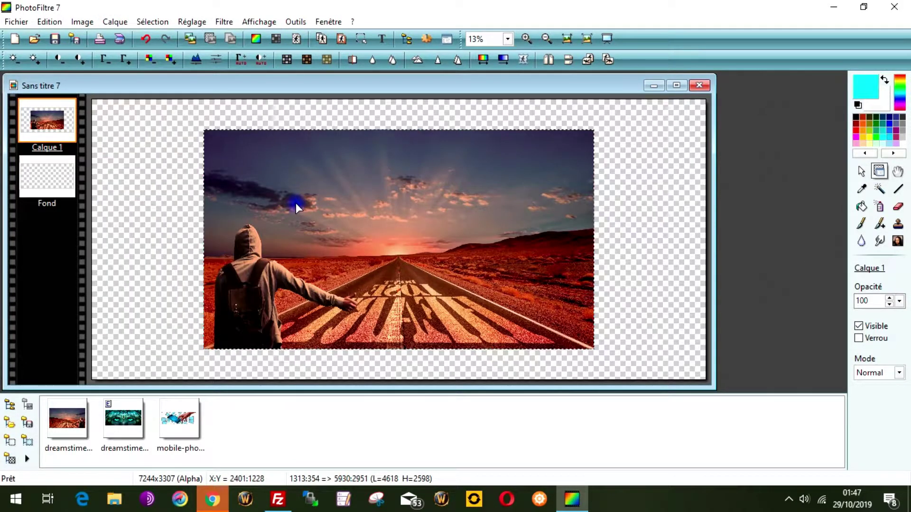
left_click(144, 34)
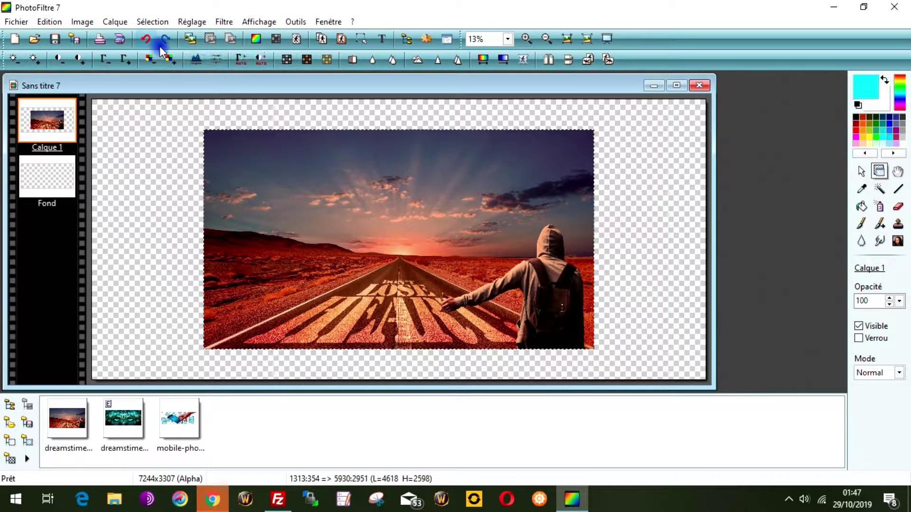
Free-transform the desert road layer and enlarge it proportionally to about 7304 x 4109 px so it covers the whole canvas.
left_click(108, 22)
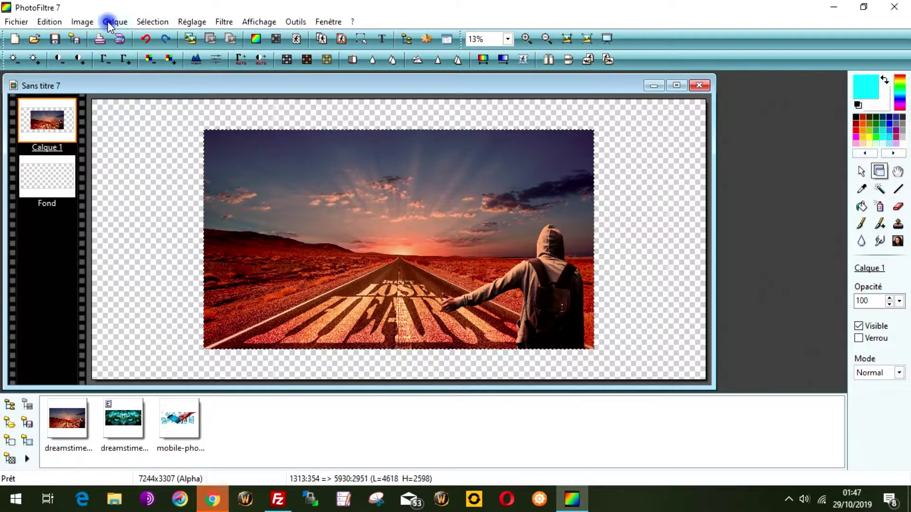
left_click(177, 194)
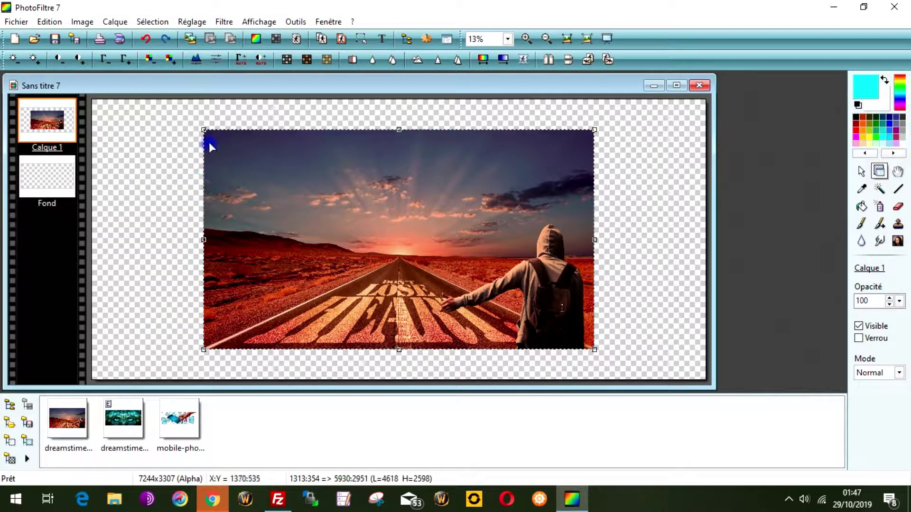
left_click(202, 128)
left_click_drag(203, 129, 54, 64)
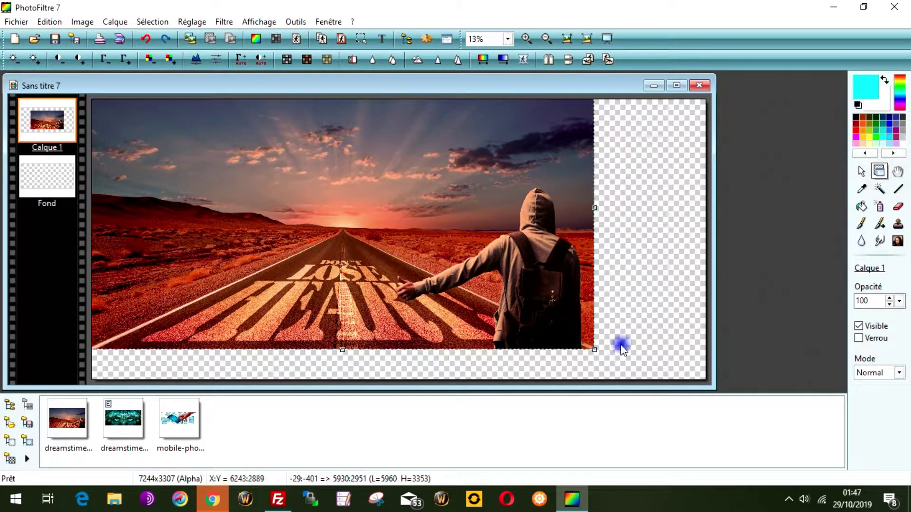
left_click_drag(595, 350, 741, 418)
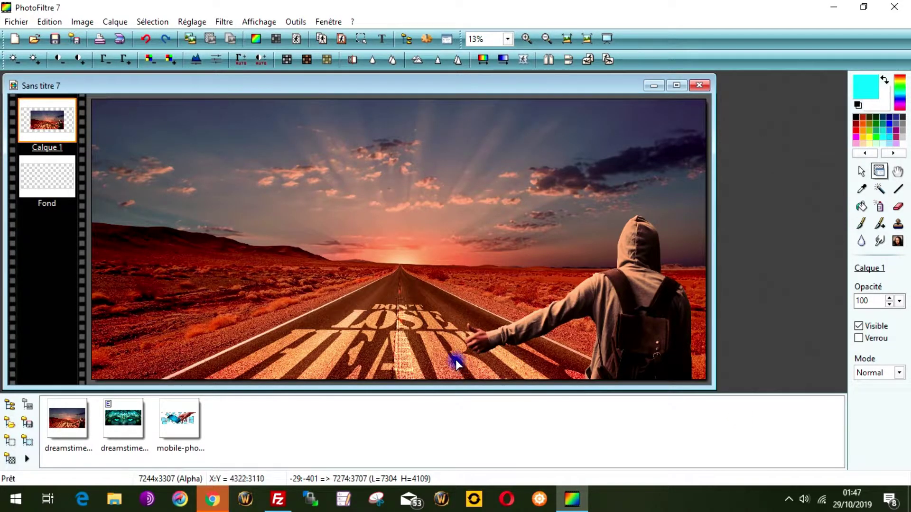
Move the enlarged road picture up by about 380 px so the HEART lettering fits the canvas, and apply the transformation.
left_click_drag(454, 354, 451, 326)
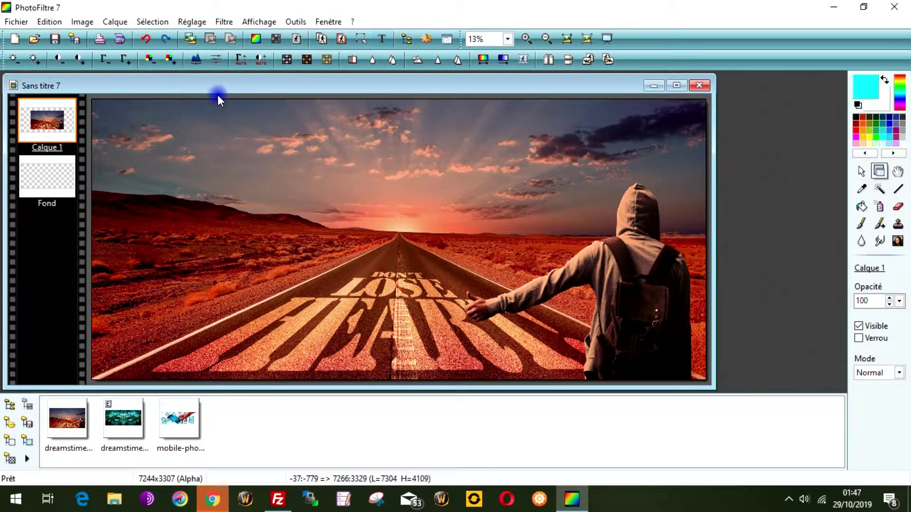
left_click(382, 39)
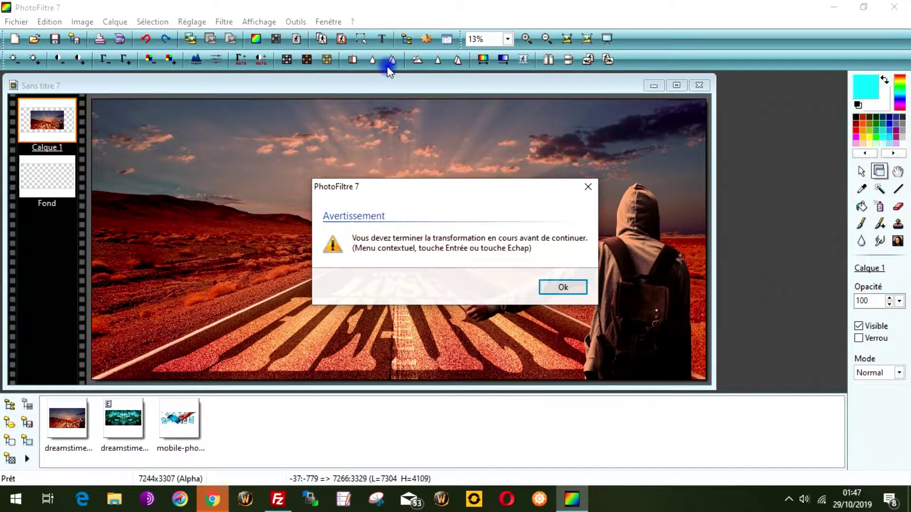
left_click(565, 287)
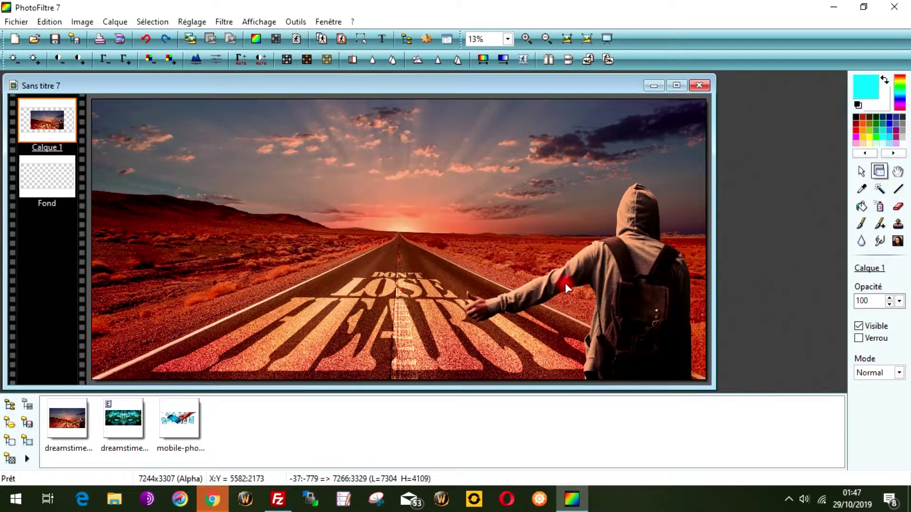
double_click(565, 282)
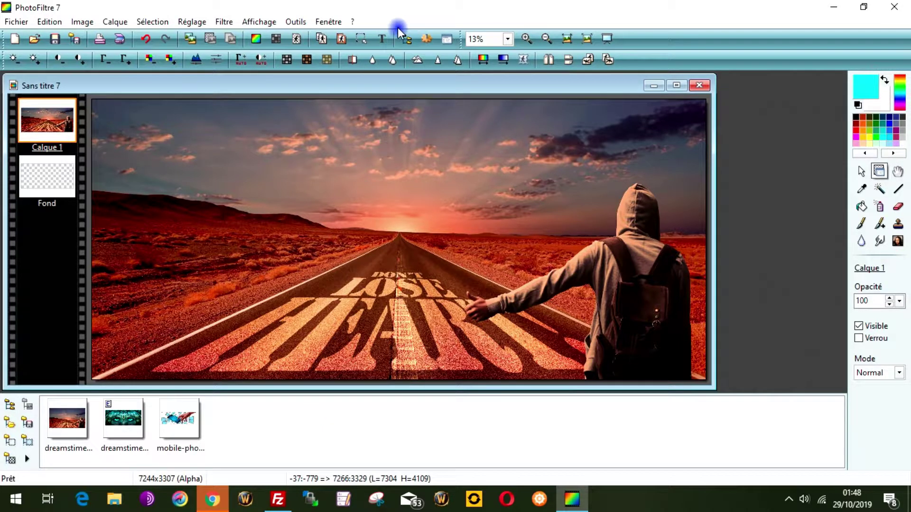
left_click(384, 38)
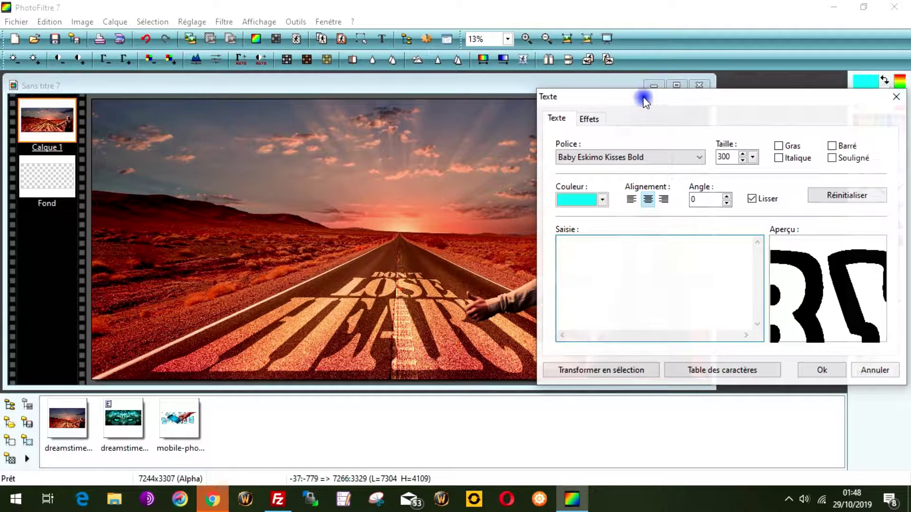
left_click_drag(645, 100, 437, 113)
left_click(364, 226)
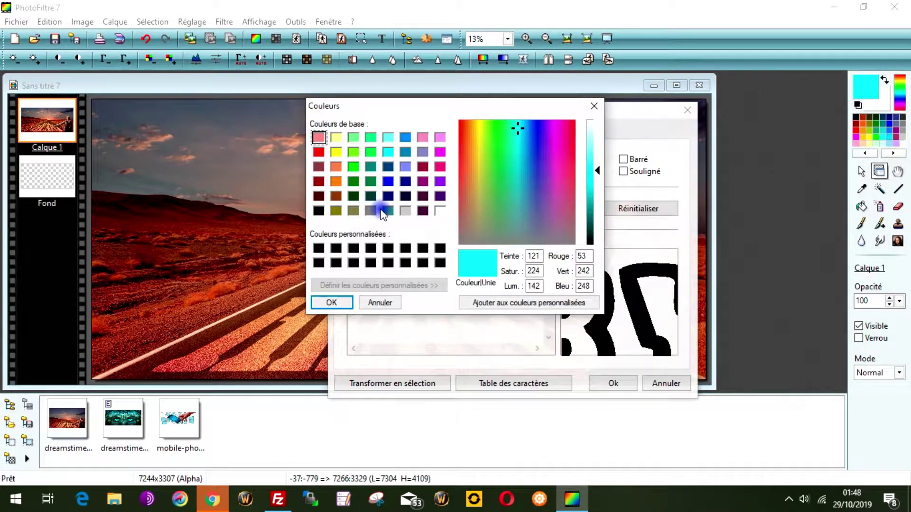
left_click(335, 182)
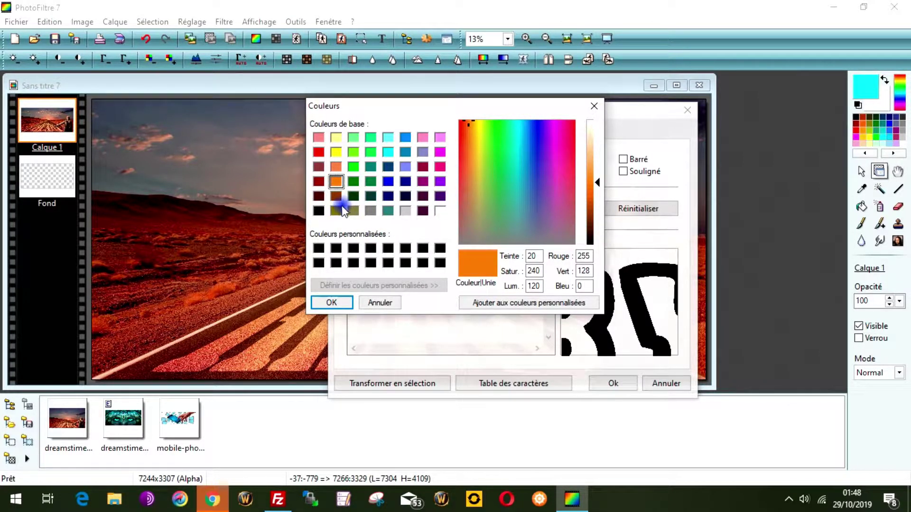
left_click(376, 302)
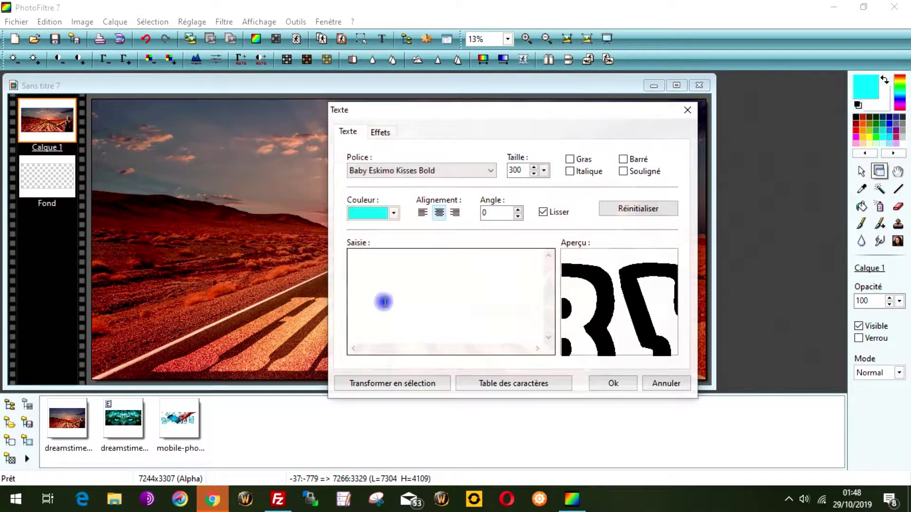
left_click(653, 386)
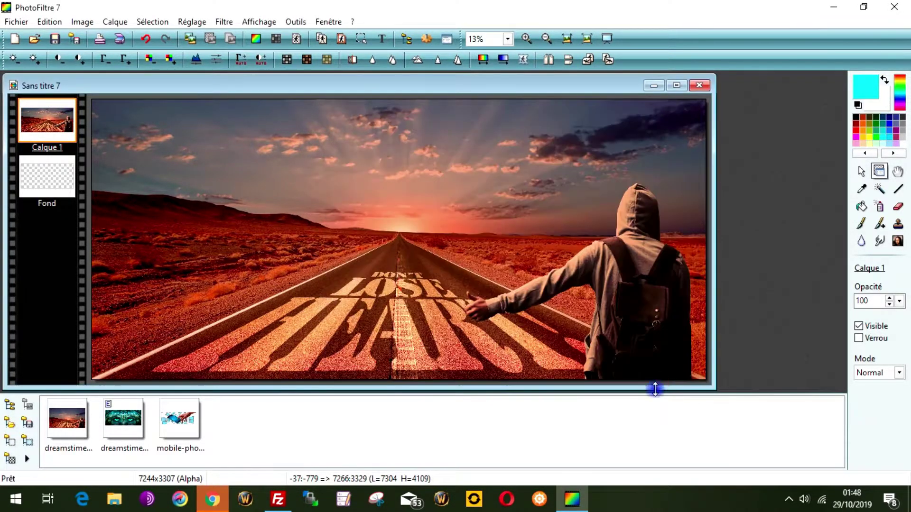
left_click(868, 87)
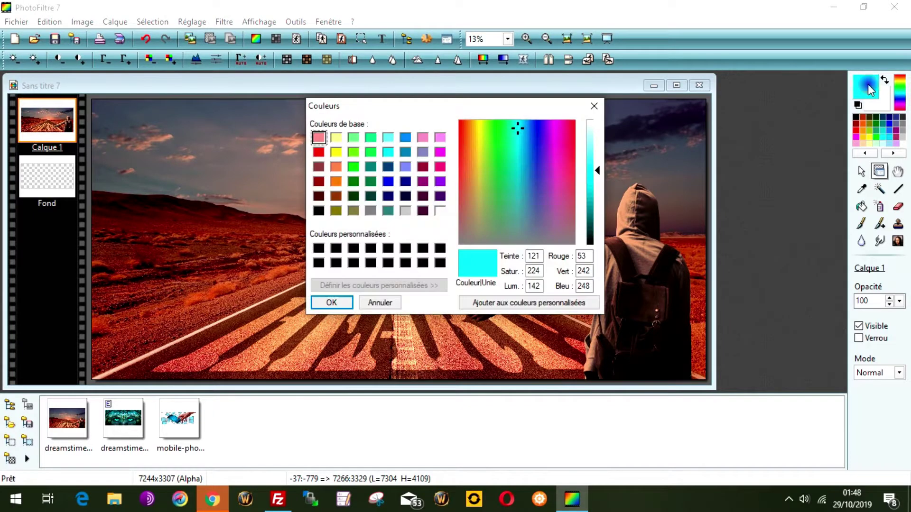
left_click(594, 106)
Sample the light orange #FFB068 from the HEART road lettering as the foreground colour and add it to the custom colours.
left_click(861, 188)
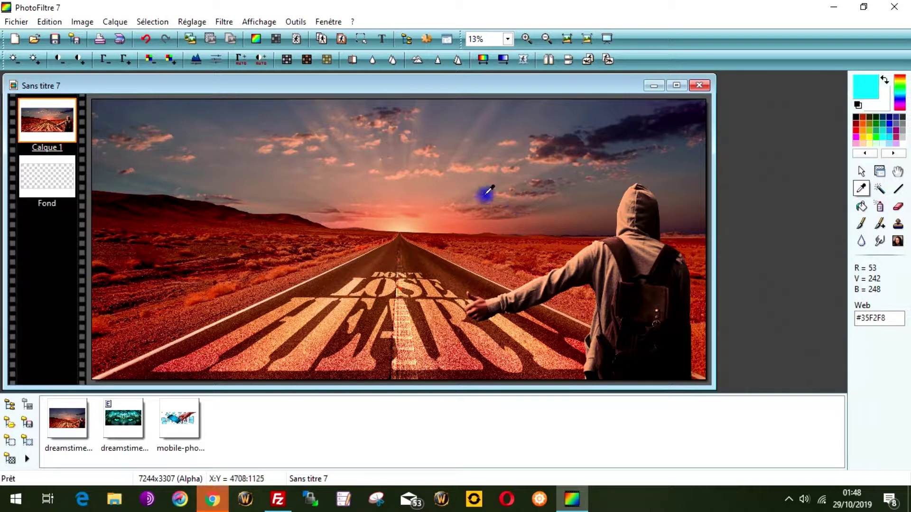
left_click(325, 325)
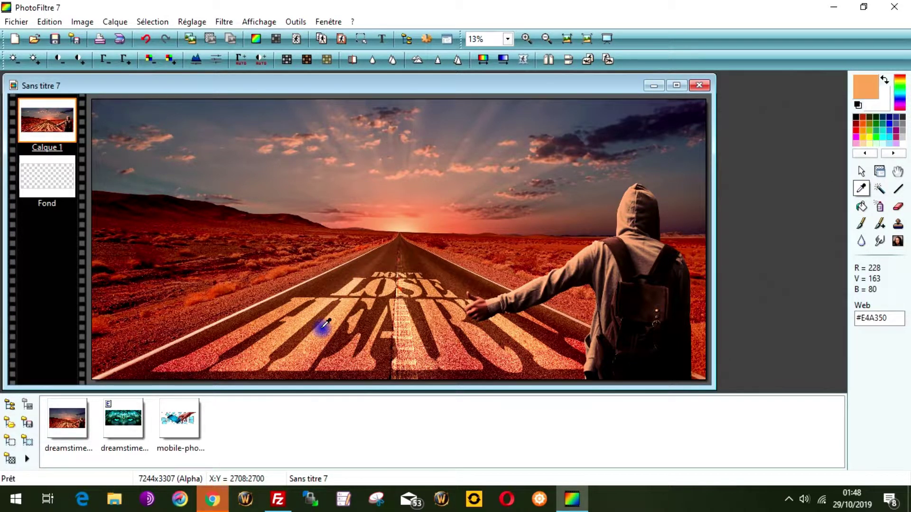
mouse_move(325, 325)
left_mouse_down()
mouse_move(311, 346)
mouse_move(315, 334)
left_mouse_up()
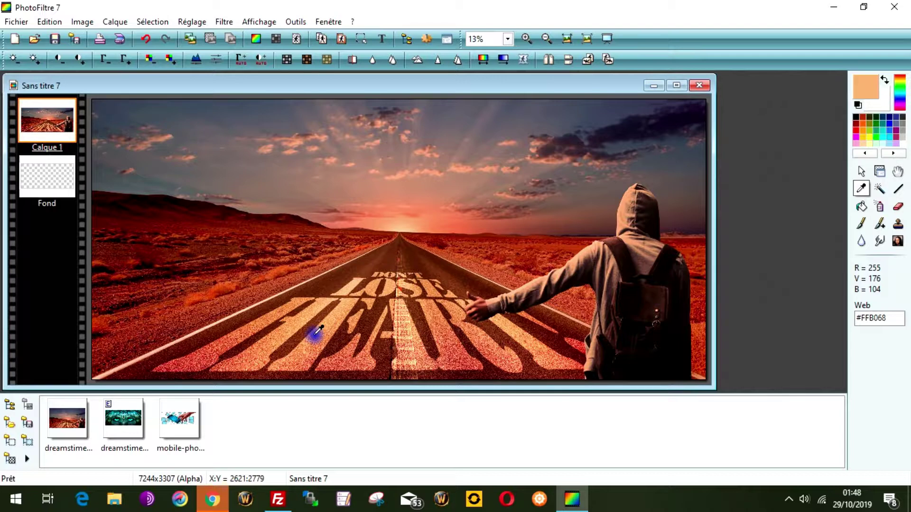
left_click(860, 93)
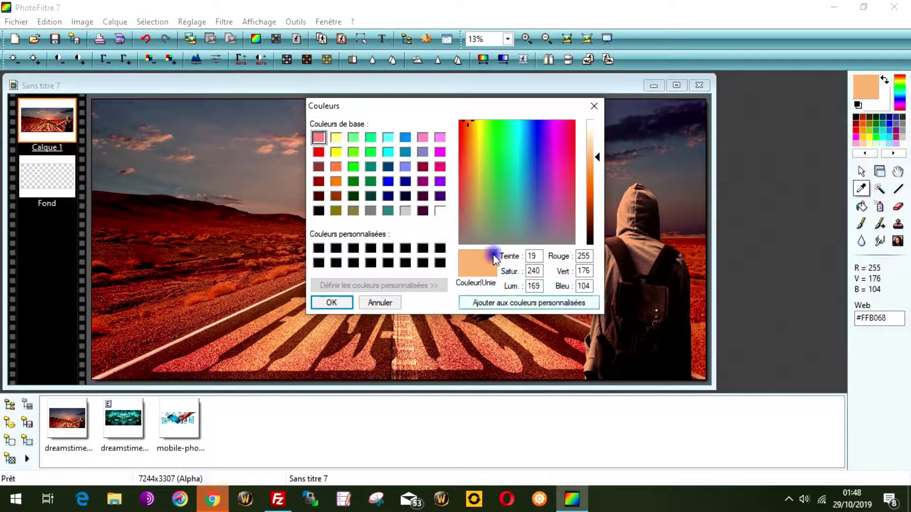
left_click(488, 303)
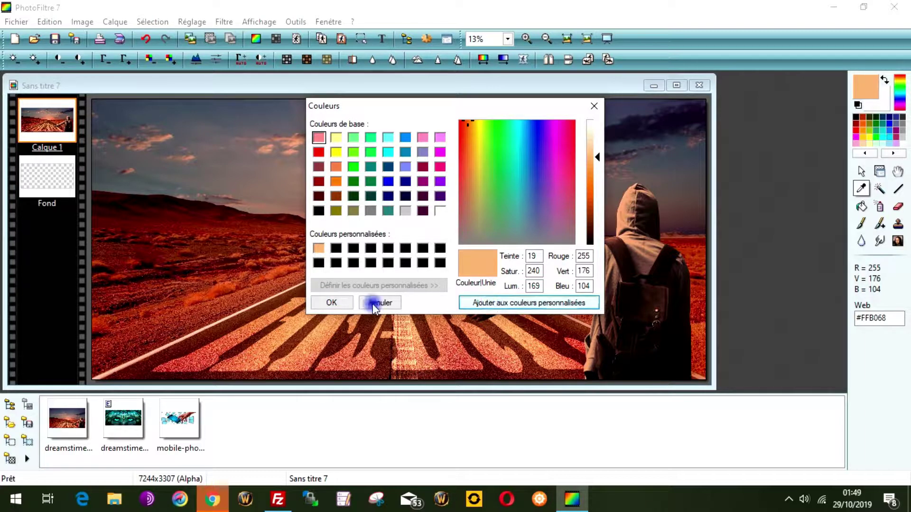
left_click(330, 303)
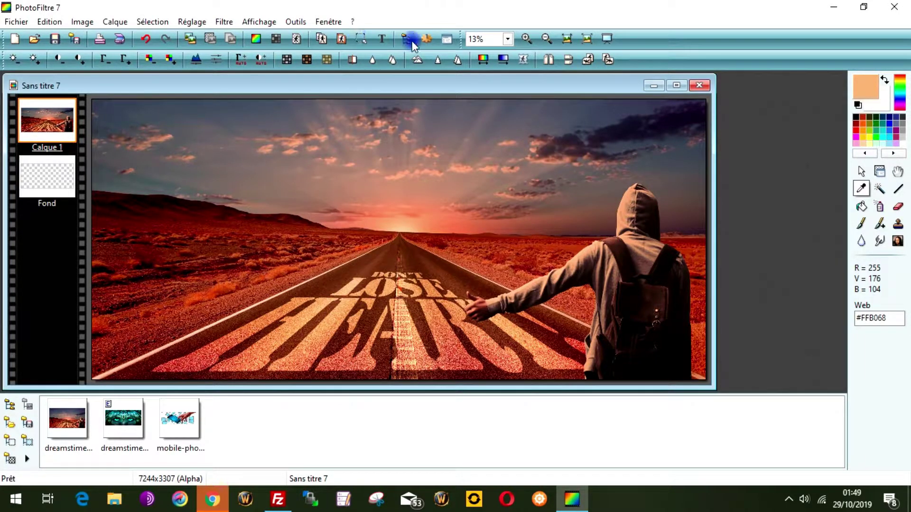
Start a new text in the saved custom light orange and enter "PSEUDO" as its content.
left_click(386, 38)
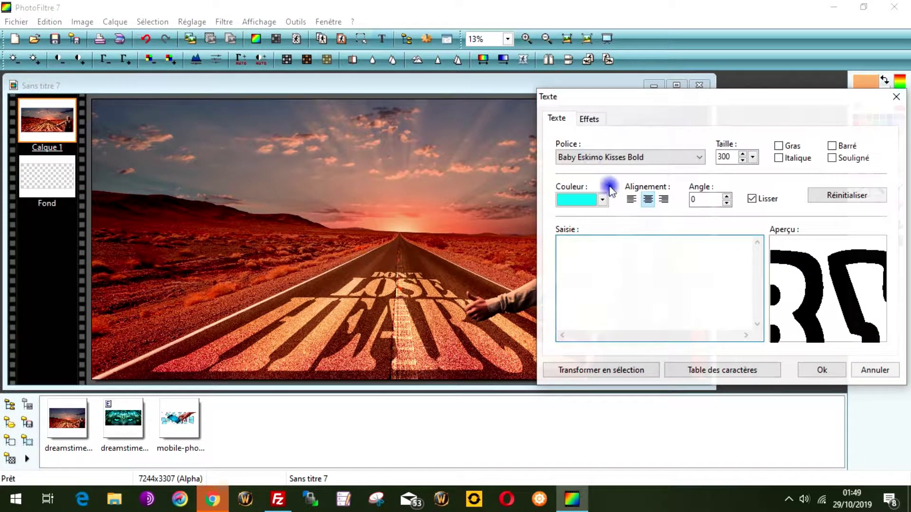
left_click(586, 197)
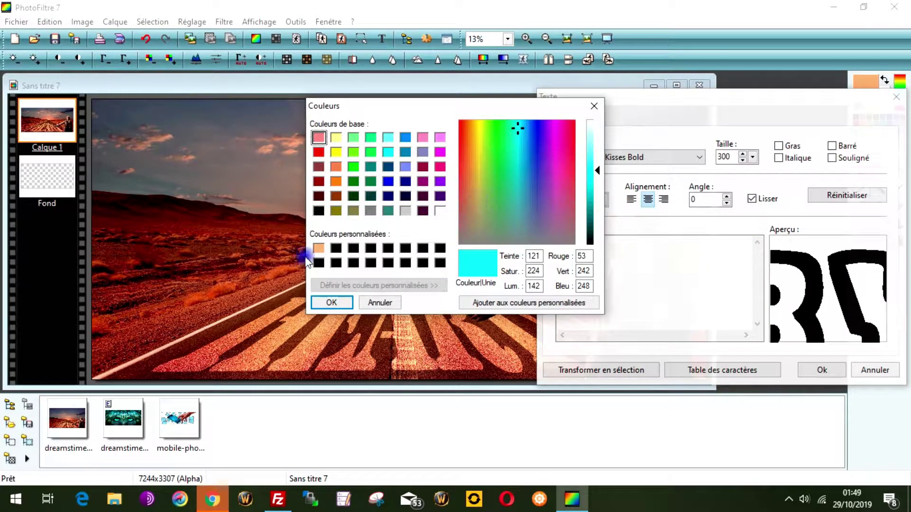
left_click(318, 249)
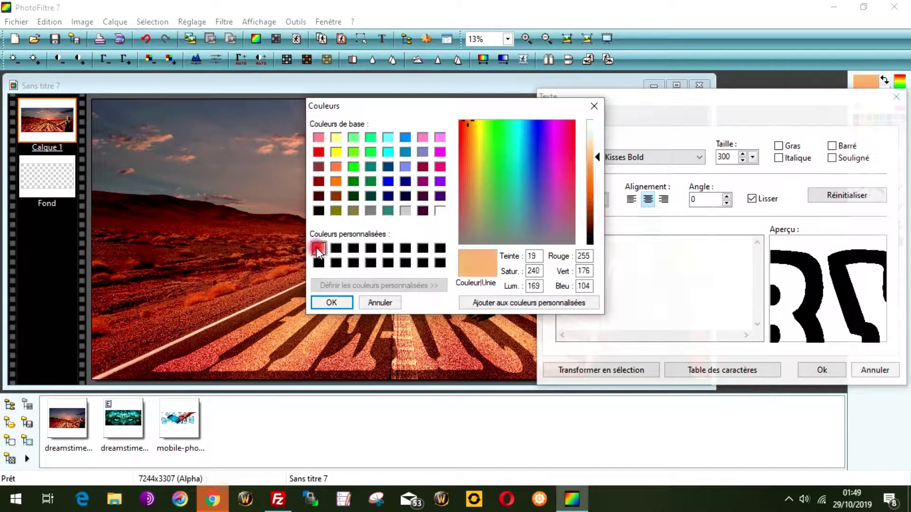
left_click(327, 303)
left_click(584, 267)
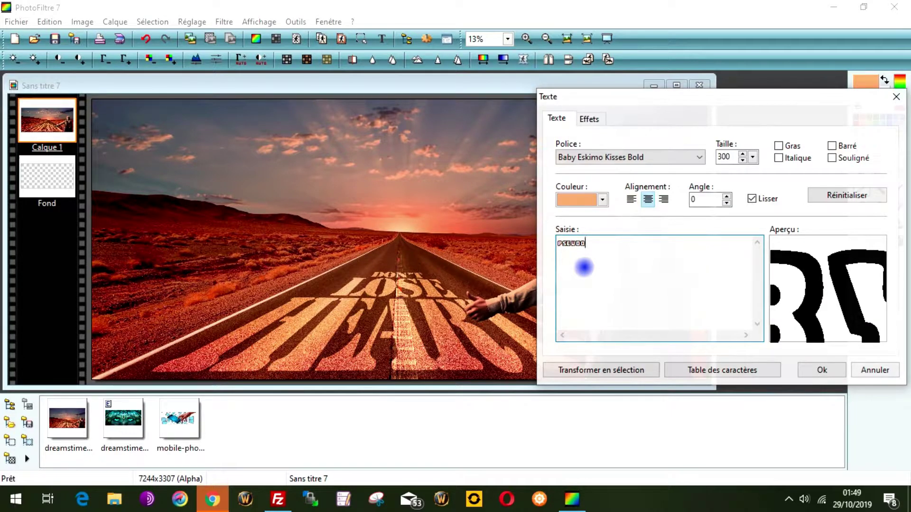
Set the text size to 250 and insert the text as a new layer.
left_click_drag(659, 102, 565, 107)
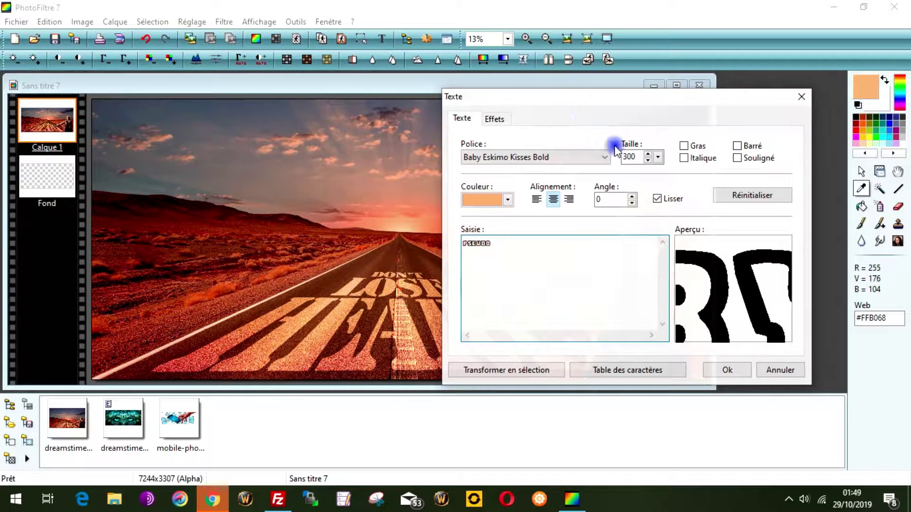
left_click(648, 158)
left_click(649, 159)
left_click(649, 159)
left_click(649, 160)
left_click(648, 160)
left_click(649, 160)
left_click(649, 160)
left_click(648, 160)
left_click(649, 160)
left_click(649, 160)
left_click(649, 160)
left_click(649, 160)
left_click(649, 160)
left_click(649, 160)
left_click(648, 160)
left_click(649, 160)
left_click(649, 159)
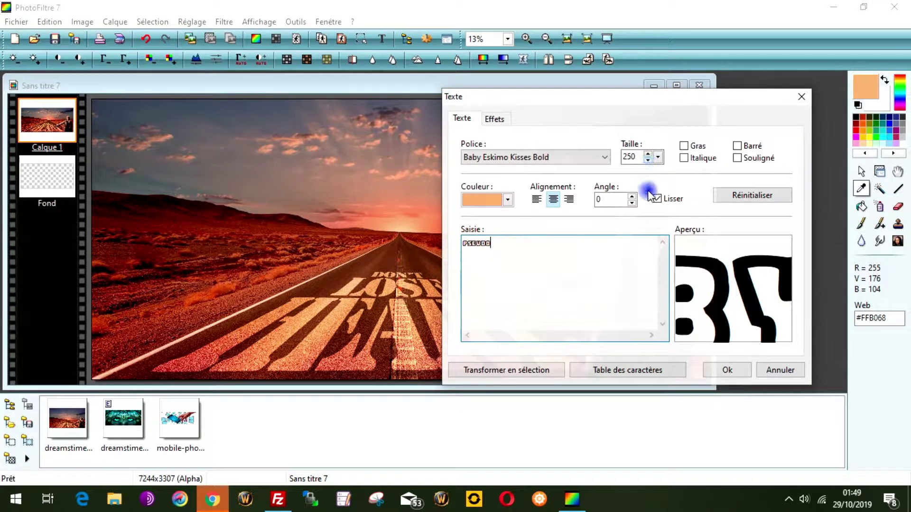
left_click(728, 371)
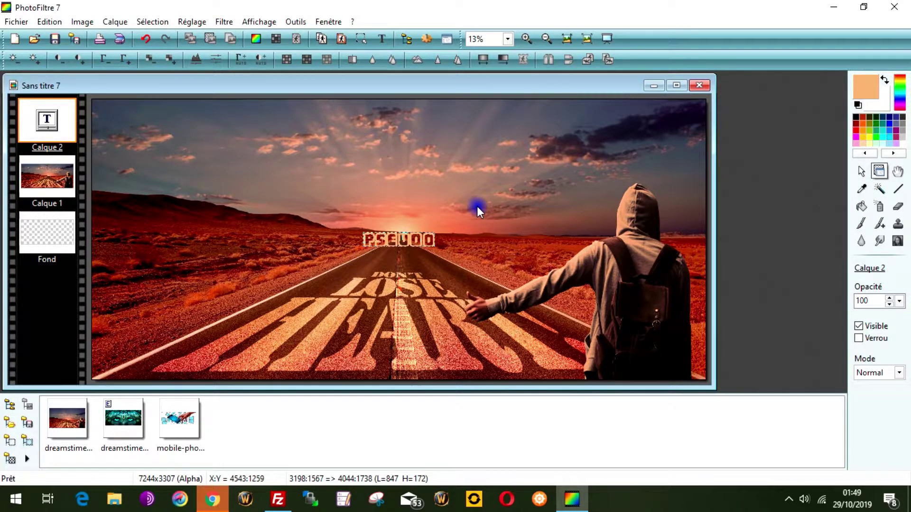
Select the background layer and start saving the image under a new name in the "img libre de droits" folder.
left_click(47, 233)
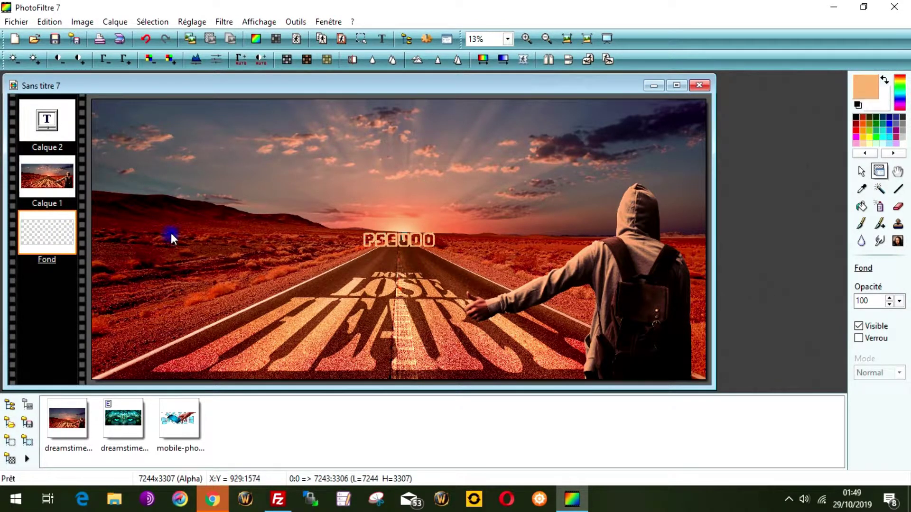
left_click(19, 22)
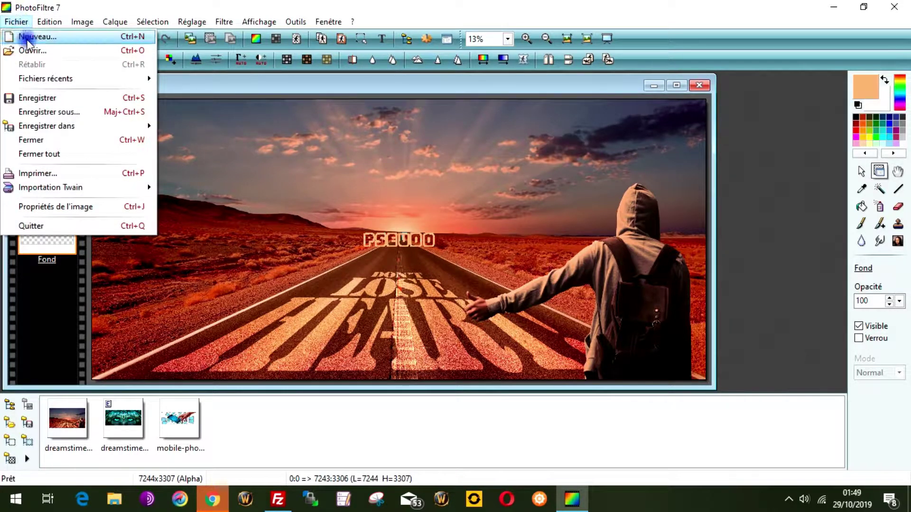
left_click(54, 112)
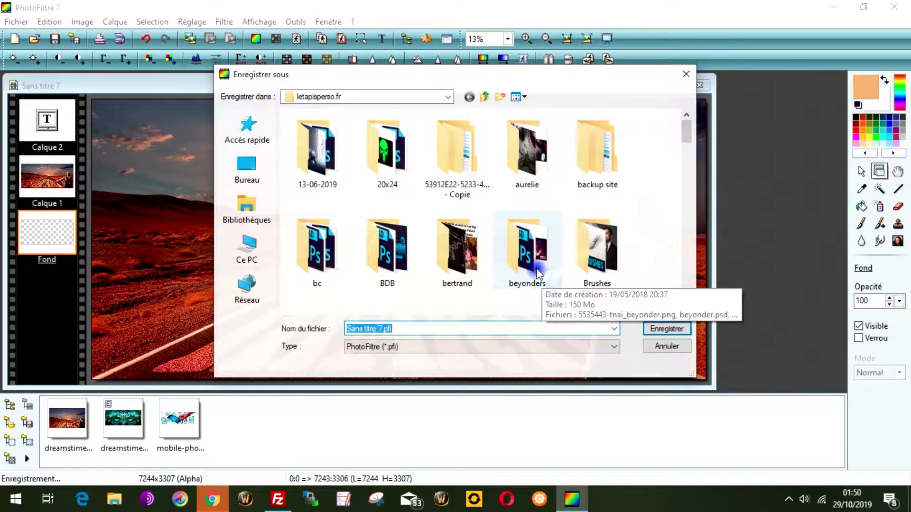
scroll(538, 271, "down", 3)
scroll(538, 270, "down", 3)
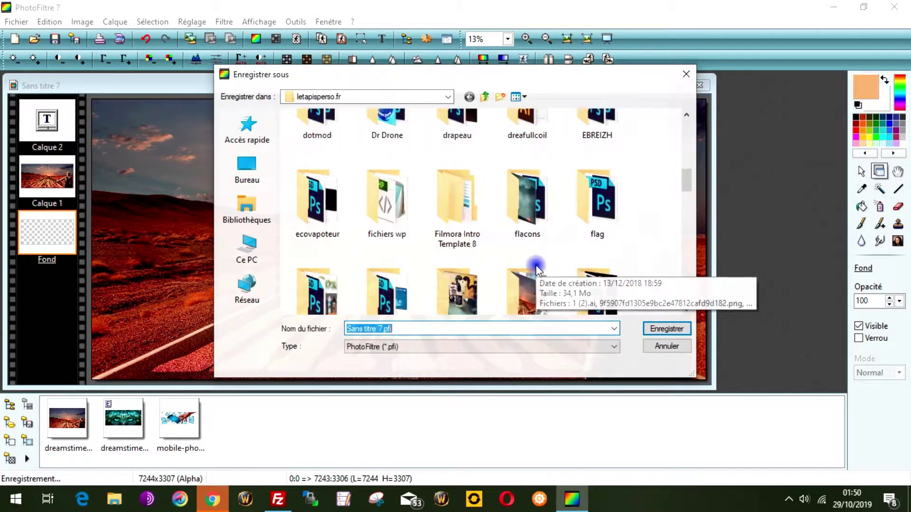
scroll(538, 270, "down", 3)
scroll(536, 268, "down", 3)
scroll(535, 264, "up", 3)
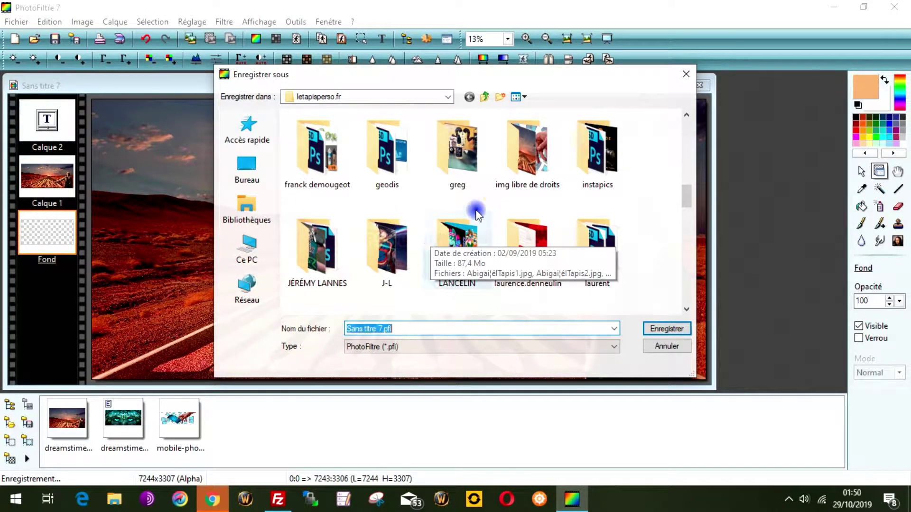
double_click(503, 174)
Choose JPEG as the file type and name the file "mon tapis perso 92x42 cm 200 dpi".
left_click(393, 346)
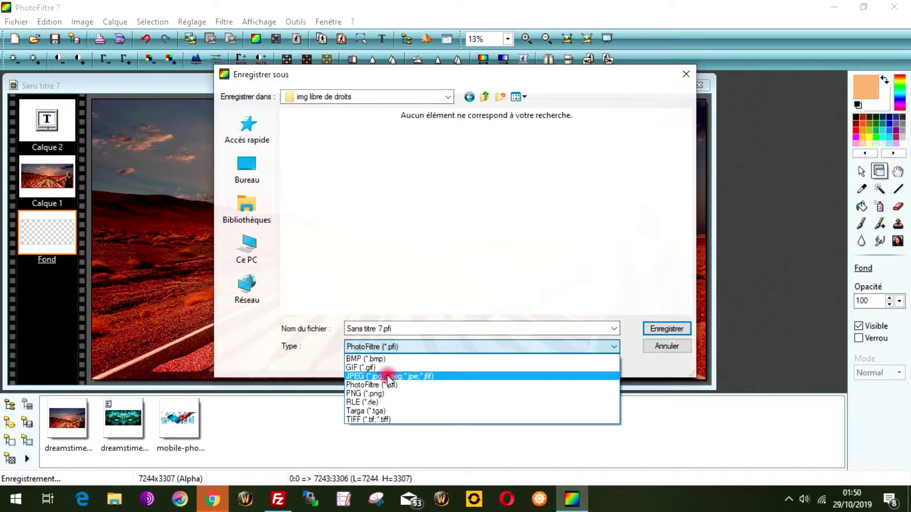
left_click(388, 377)
left_click(379, 328)
left_click(381, 328)
left_click(381, 328)
left_click(326, 330, "shift")
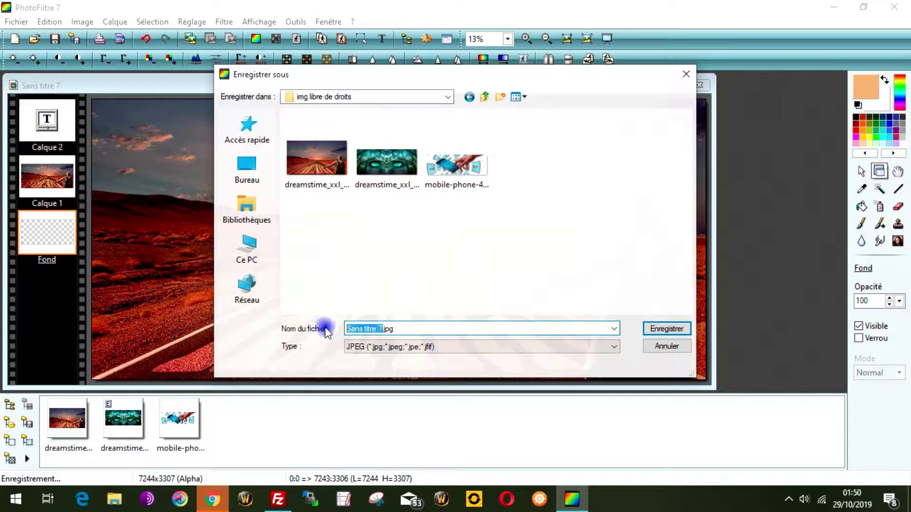
type("mon tapi")
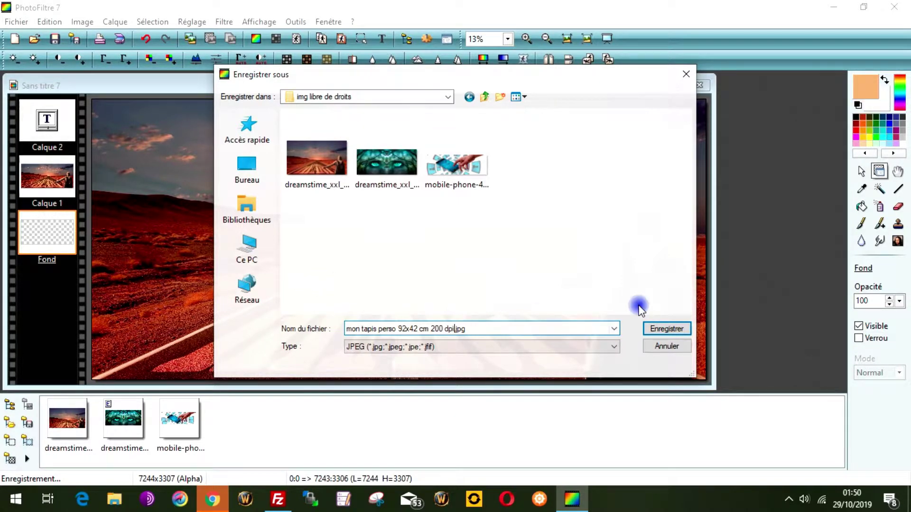
Save the JPEG despite its lack of layer support, with compression 90 and the standard format.
left_click(670, 328)
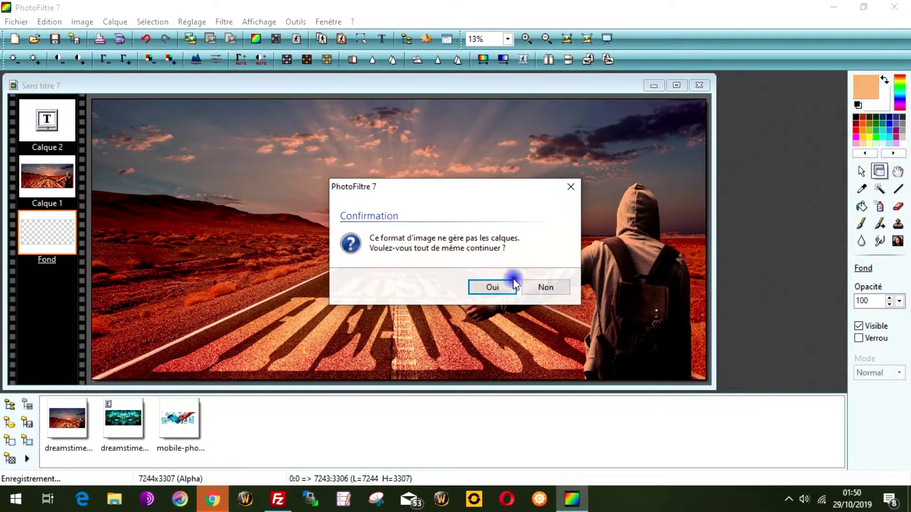
left_click(490, 286)
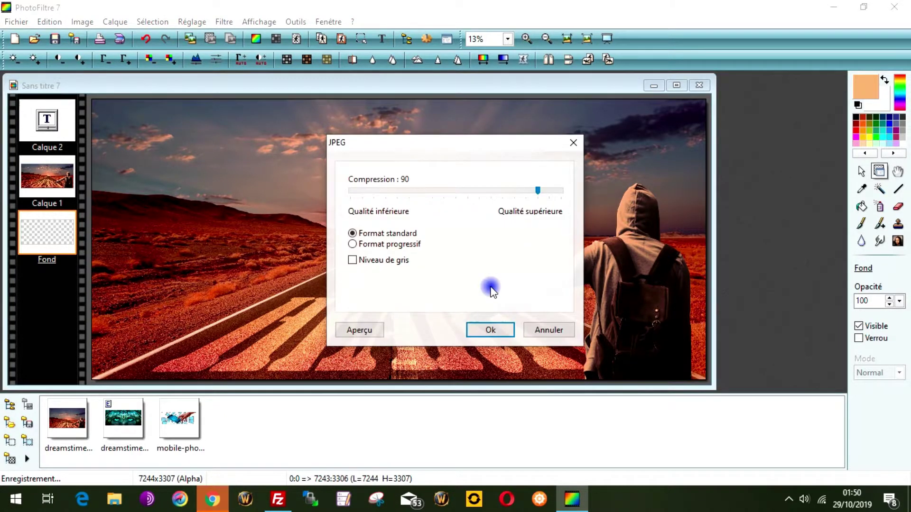
left_click(485, 331)
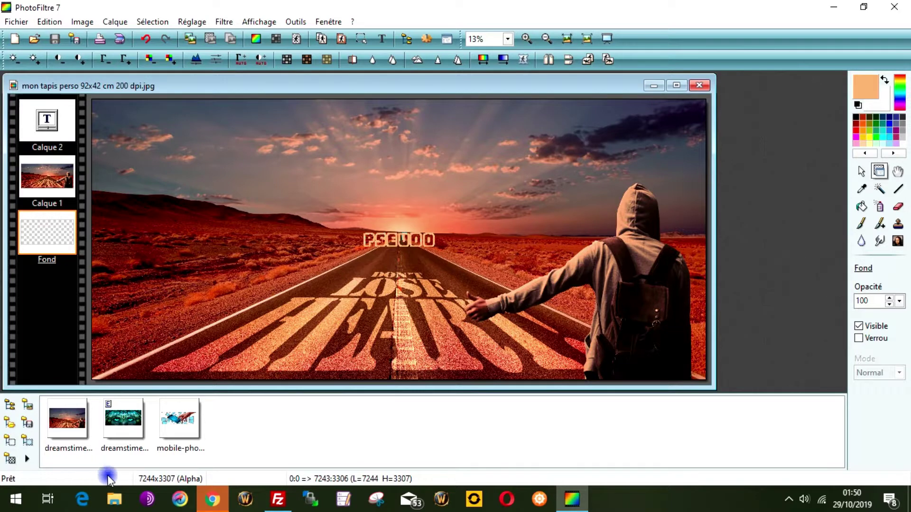
Switch to File Explorer, open the "img libre de droits" folder and select "mon tapis perso 92x42 cm 200 dpi.jpg".
left_click(122, 506)
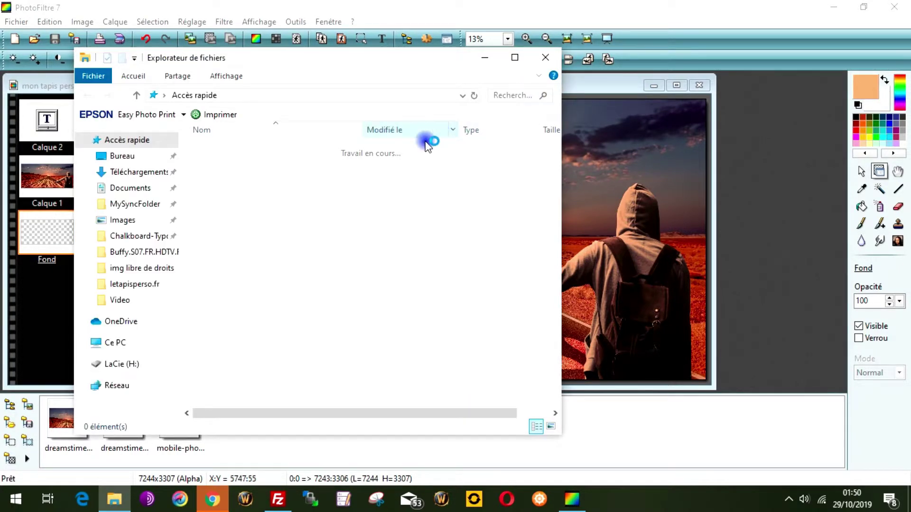
left_click(135, 285)
left_click(133, 268)
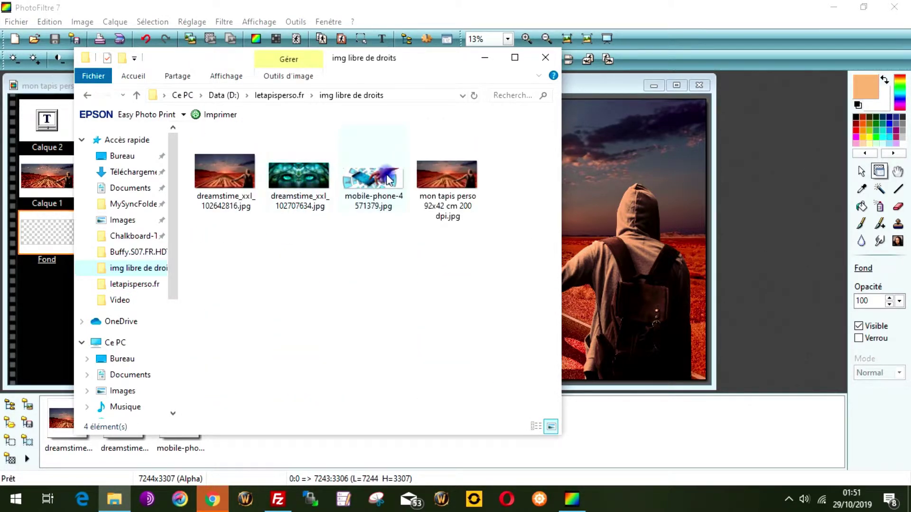
left_click(450, 179)
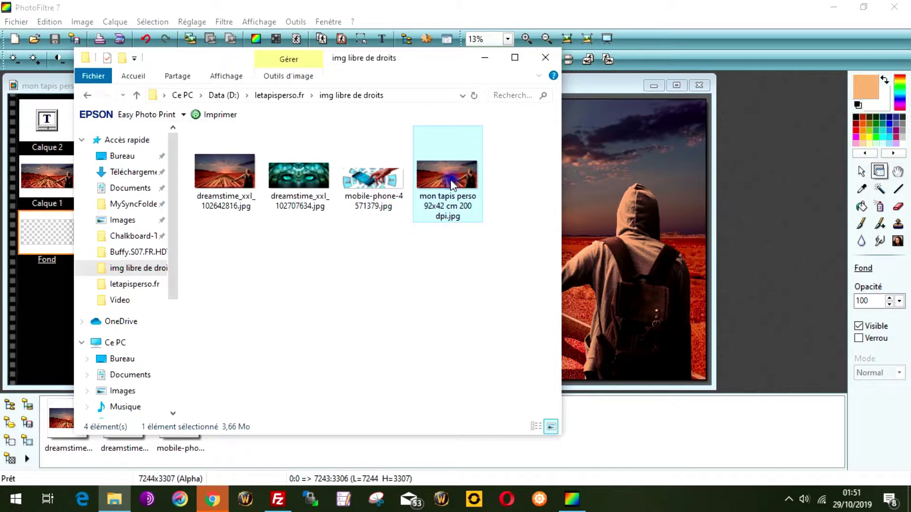
Open the detailed file properties of the saved mouse pad JPEG.
right_click(449, 179)
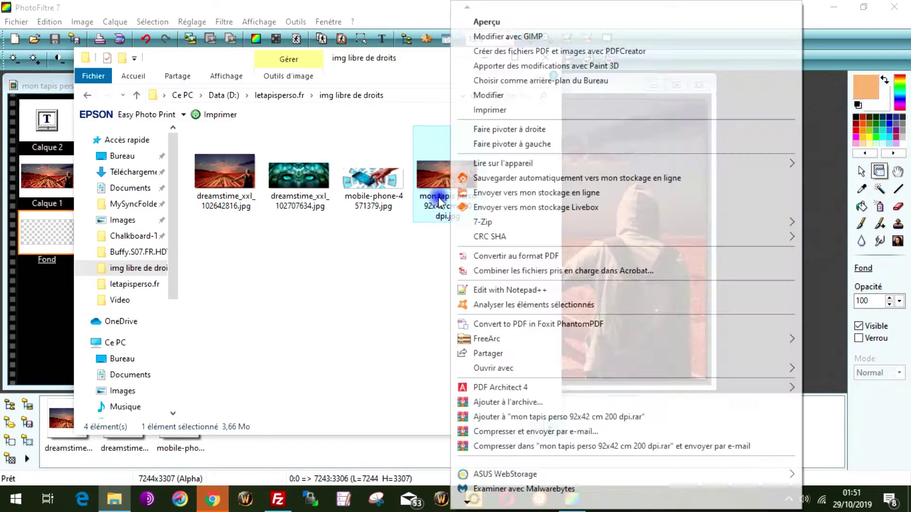
mouse_move(471, 501)
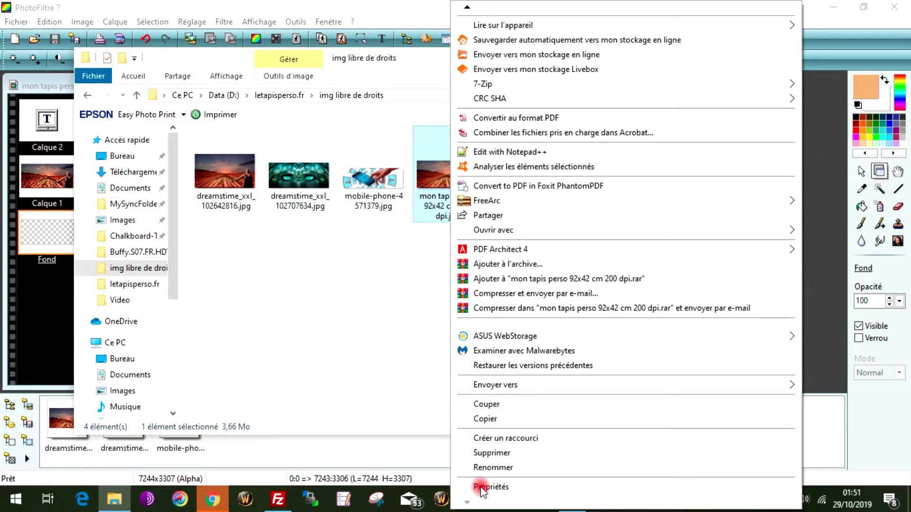
left_click(481, 486)
left_click_drag(565, 150, 300, 70)
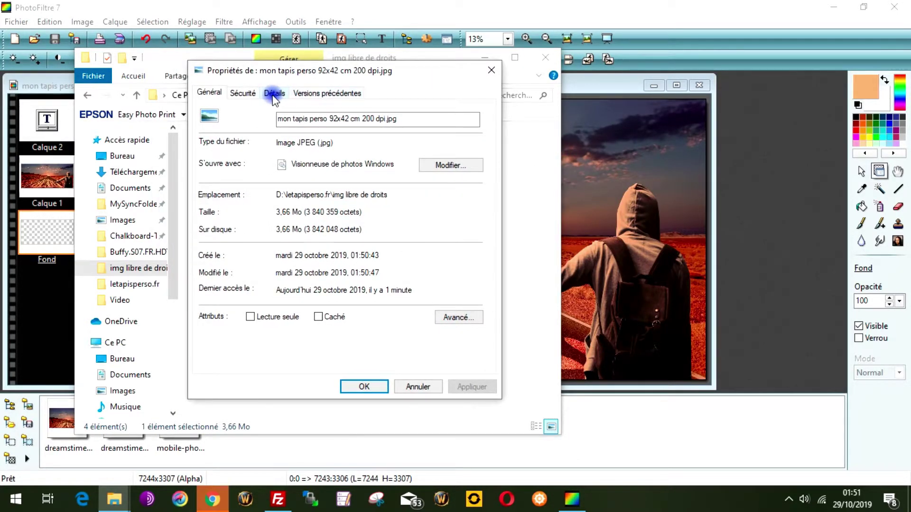
left_click(275, 95)
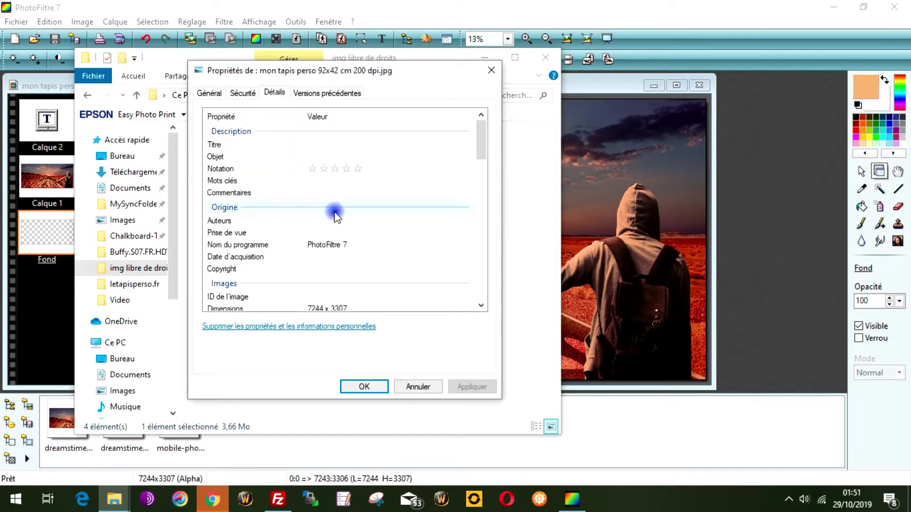
Check the image's pixel dimensions, width, height and horizontal and vertical resolution, and close the properties.
scroll(334, 212, "down", 1)
scroll(335, 214, "down", 1)
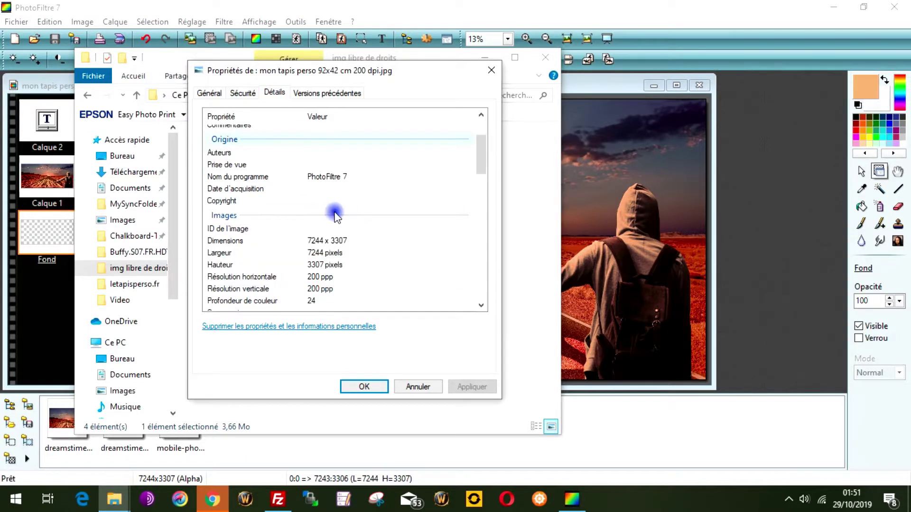
left_click(317, 240)
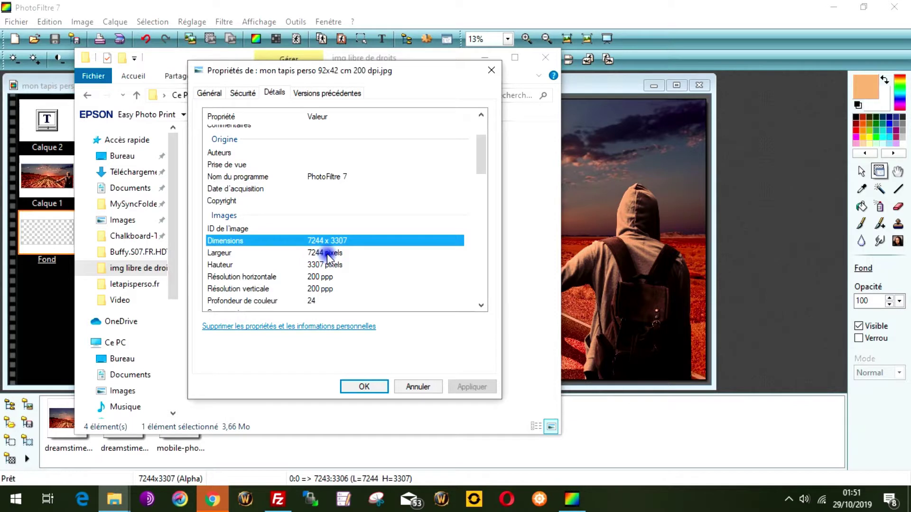
left_click(327, 253)
left_click(326, 265)
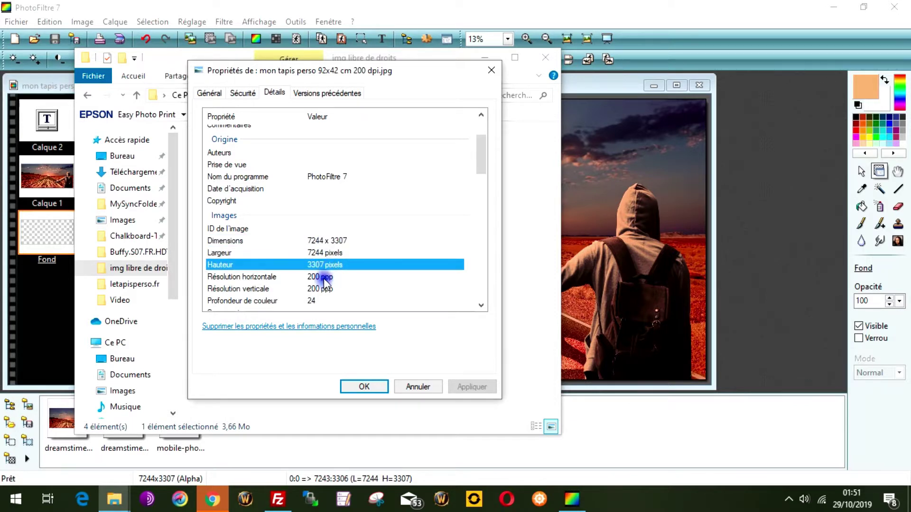
left_click(324, 277)
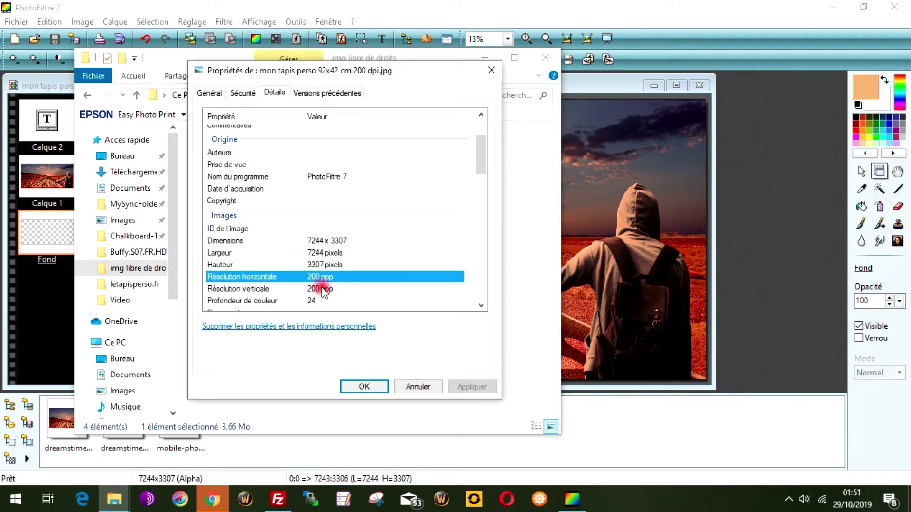
left_click(323, 289)
left_click(321, 276)
left_click(368, 386)
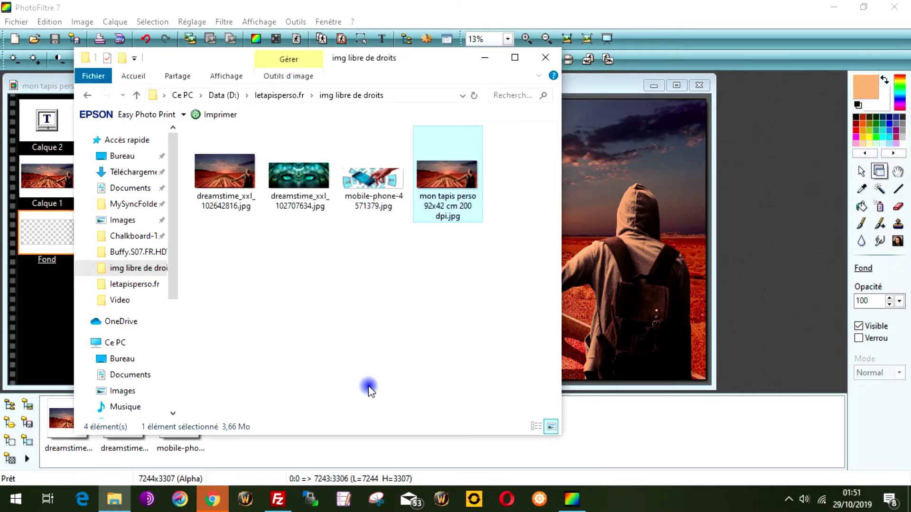